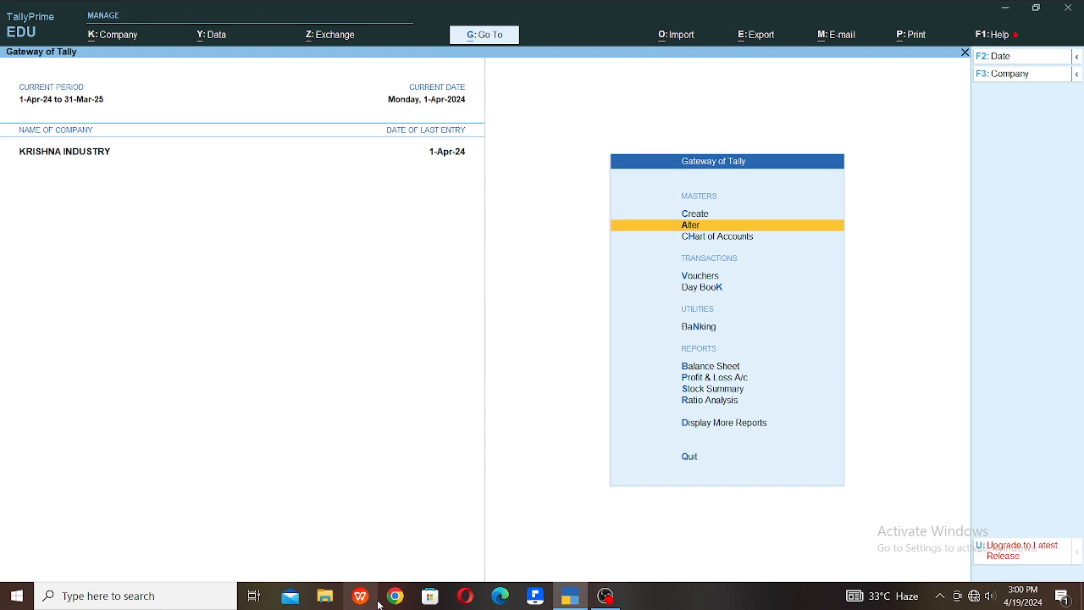
key(Down)
key(Down)
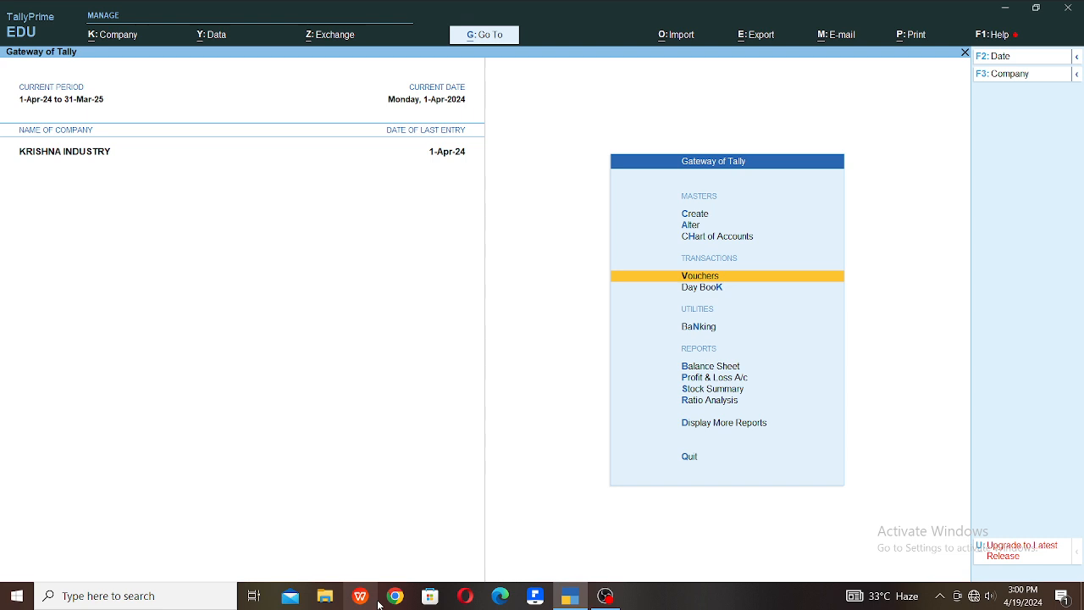
key(Down)
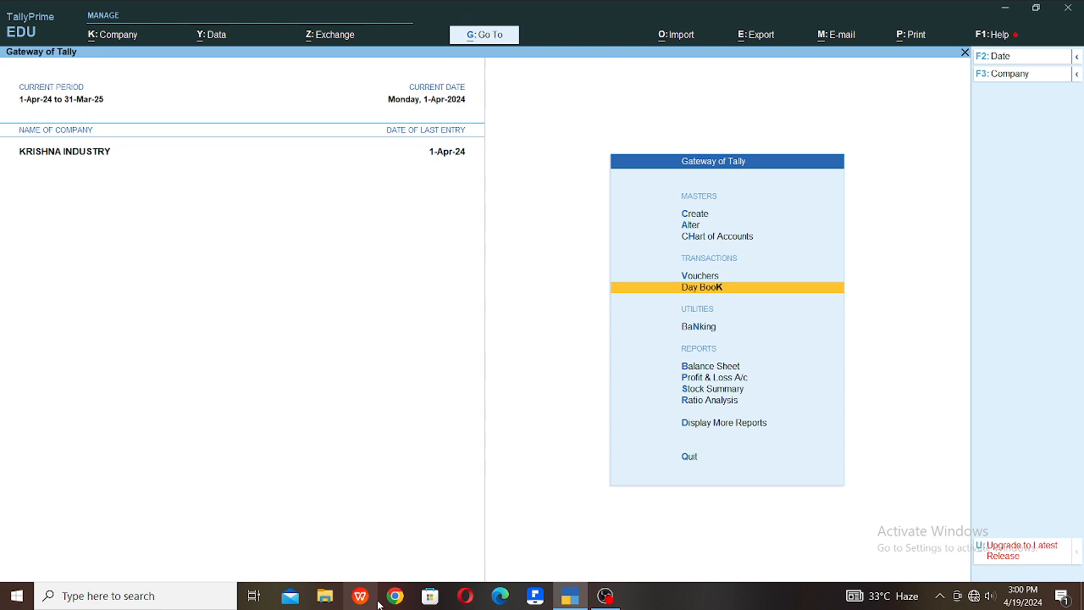
key(Up)
key(Up)
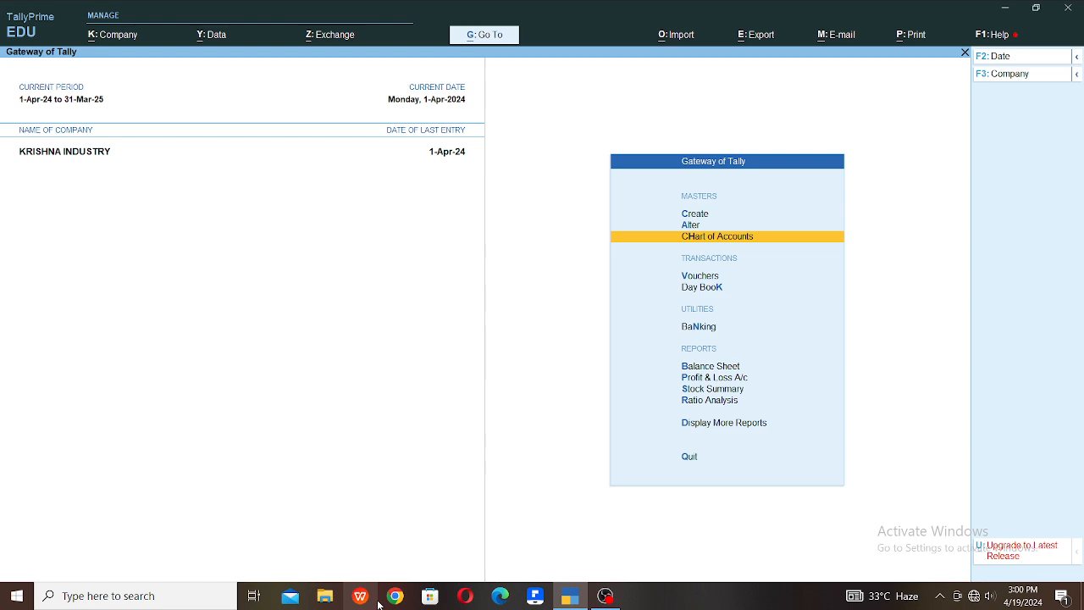
key(Up)
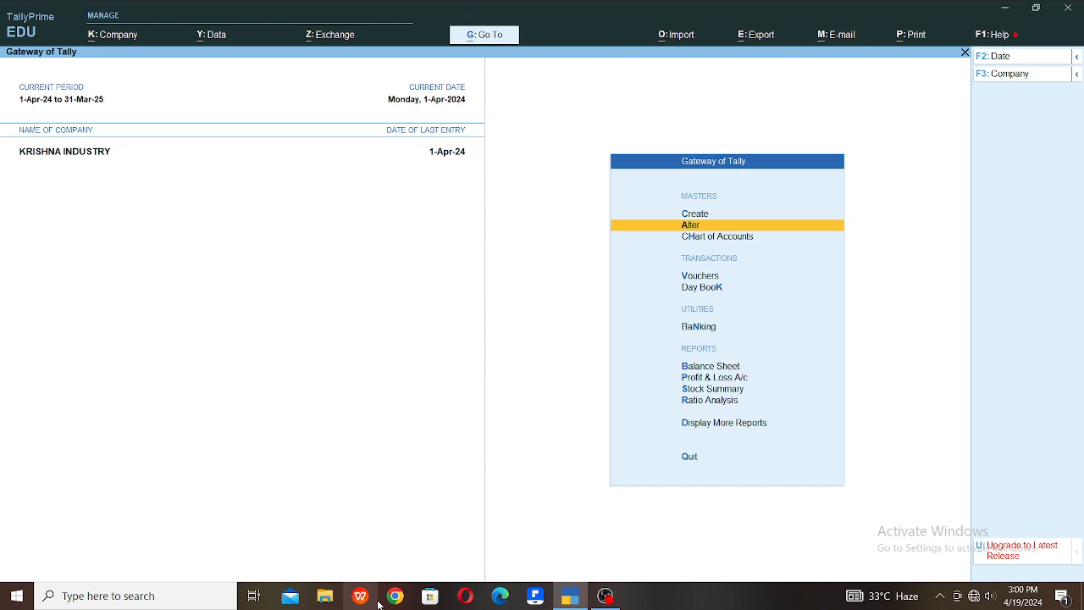
Step: Open the Sales voucher type for alteration
key(Return)
key(Down)
key(Down)
key(Down)
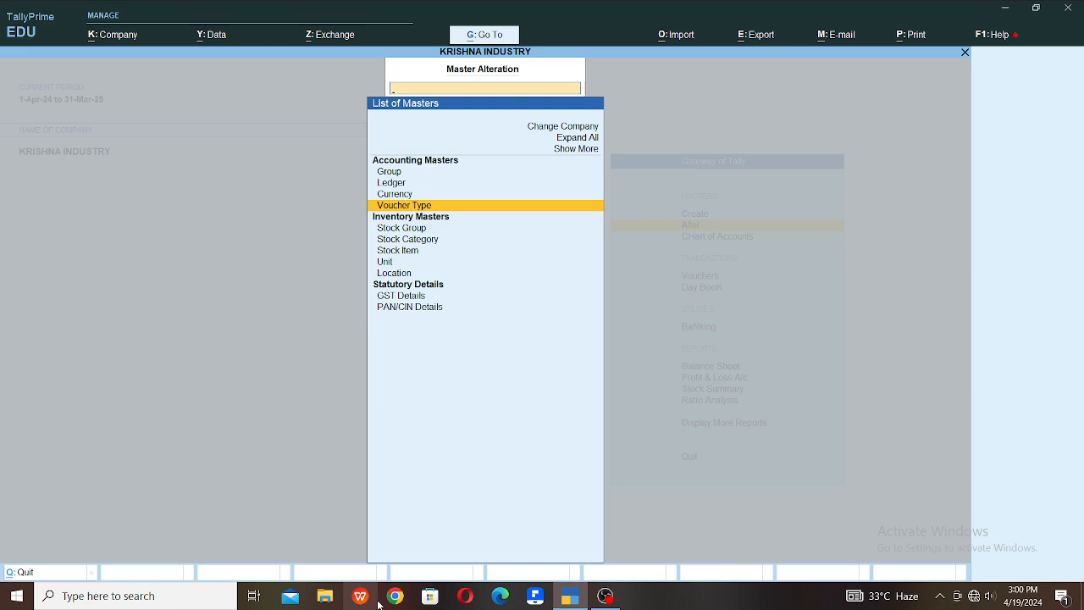
key(Return)
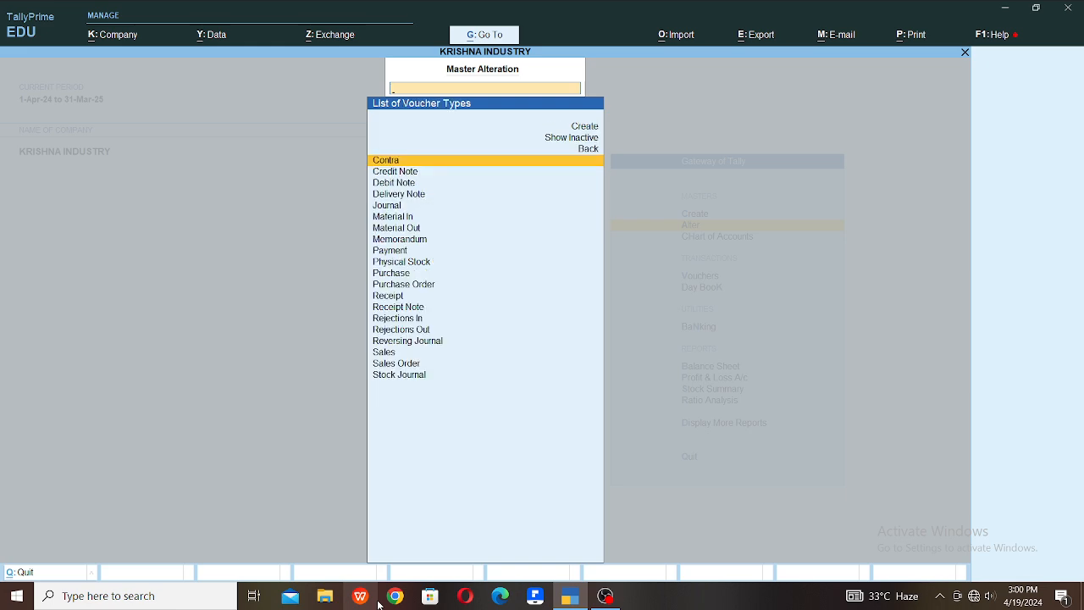
text(Sa)
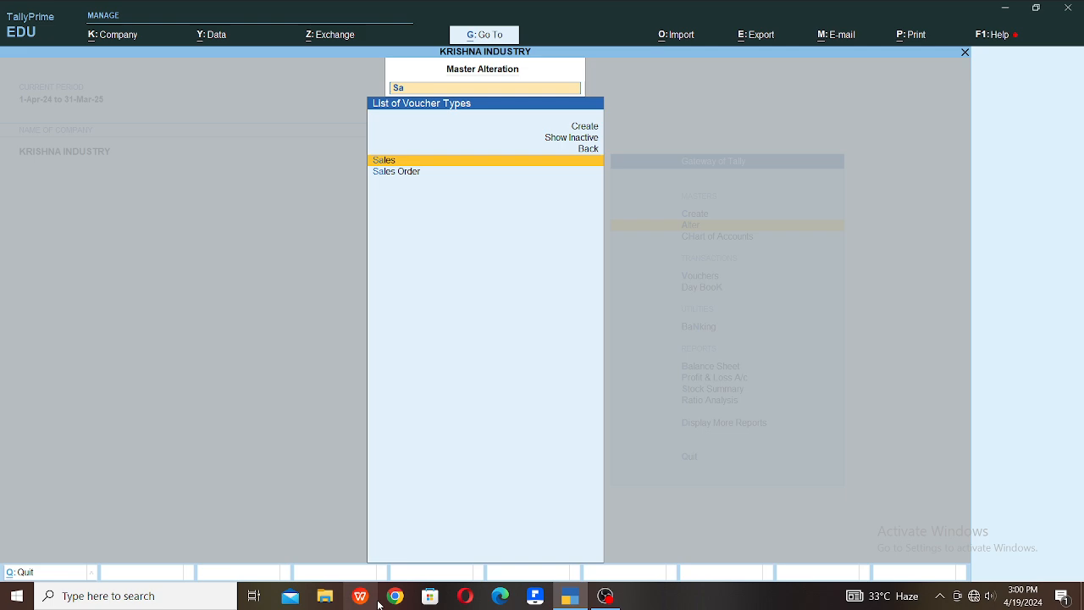
key(Return)
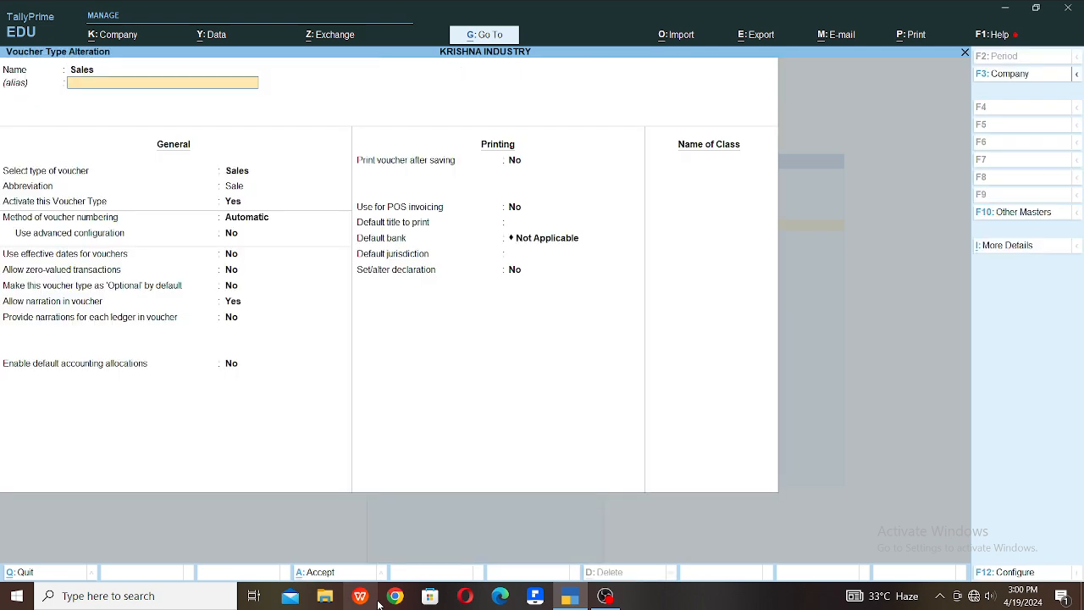
Step: Enable default accounting allocations for the Sales voucher type and open its default accounting entries for setting
key(Return)
key(Return)
key(Return)
key(Return)
key(Return)
key(Return)
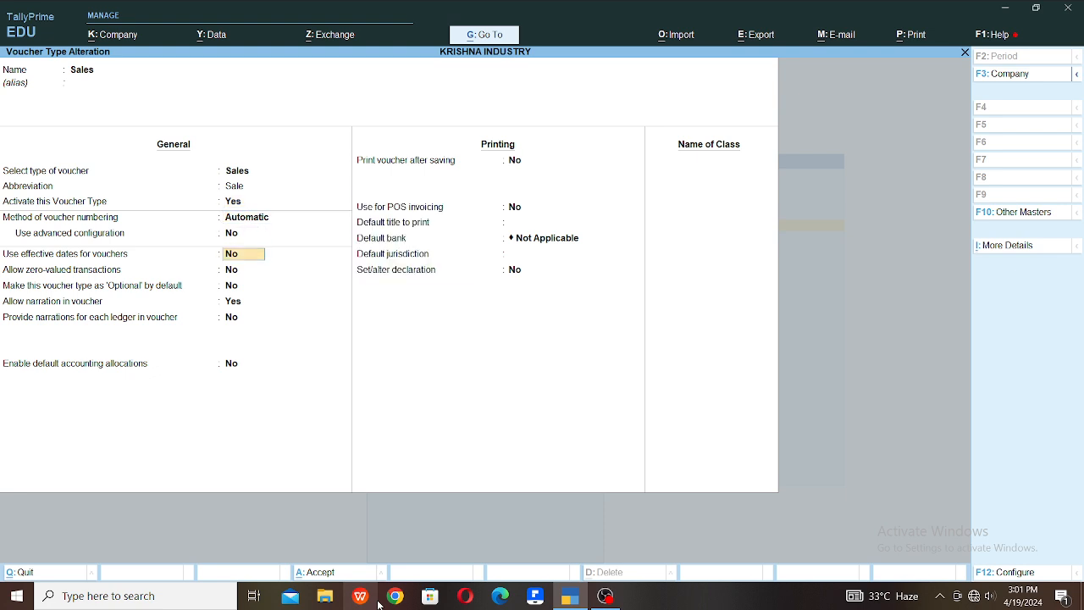
key(Return)
key(Return)
key(Return)
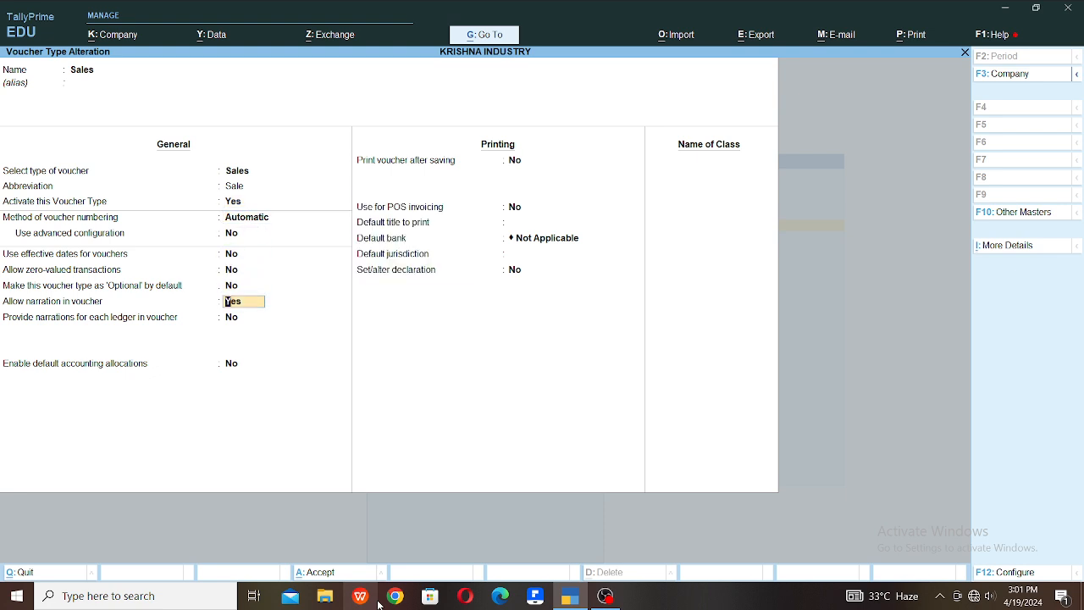
key(Return)
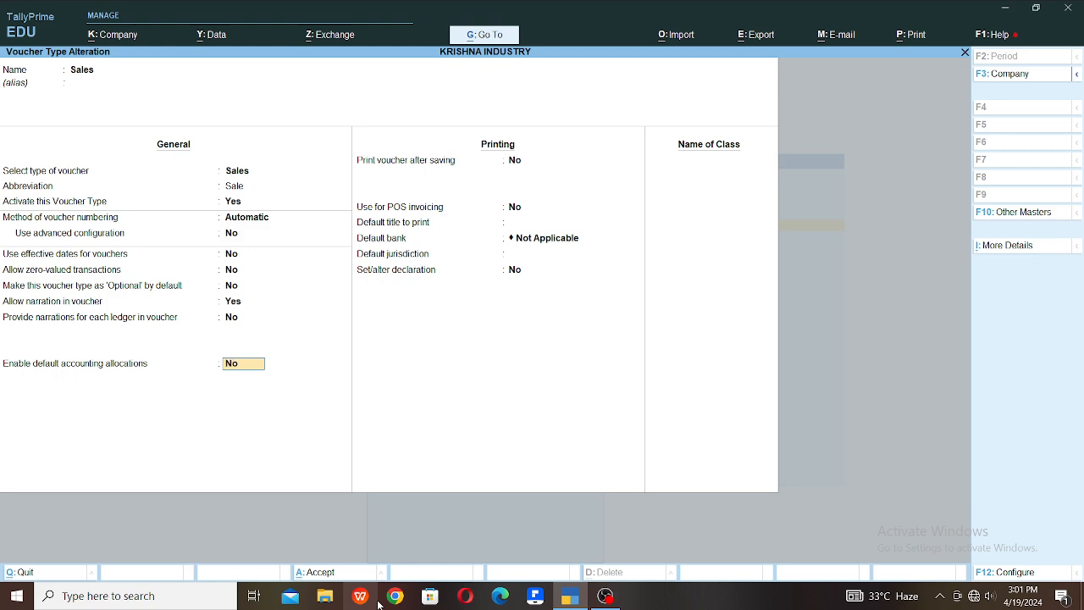
text(y)
key(Return)
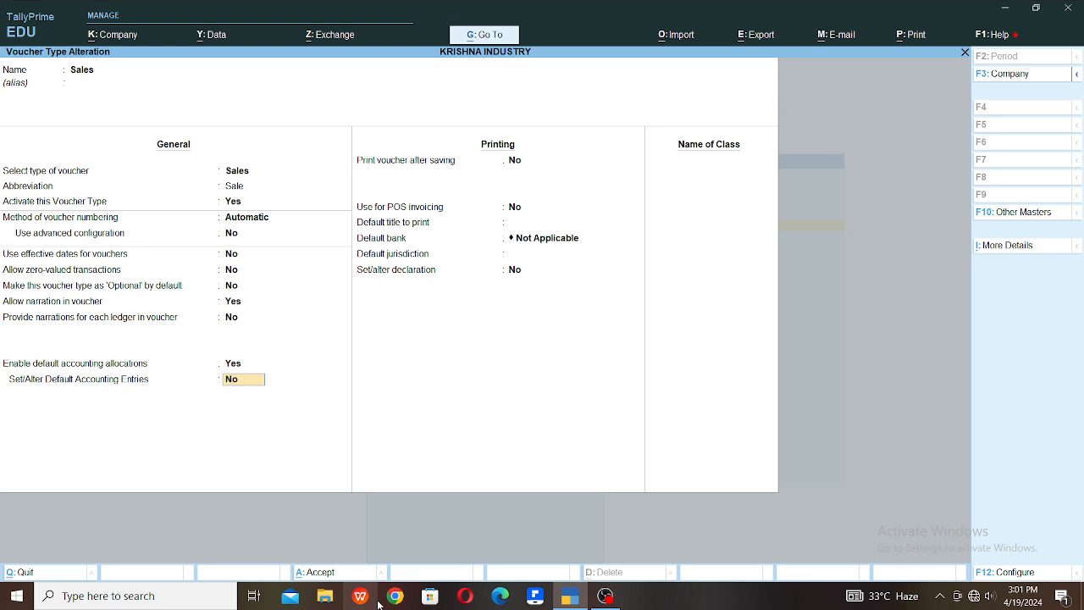
text(y)
key(Return)
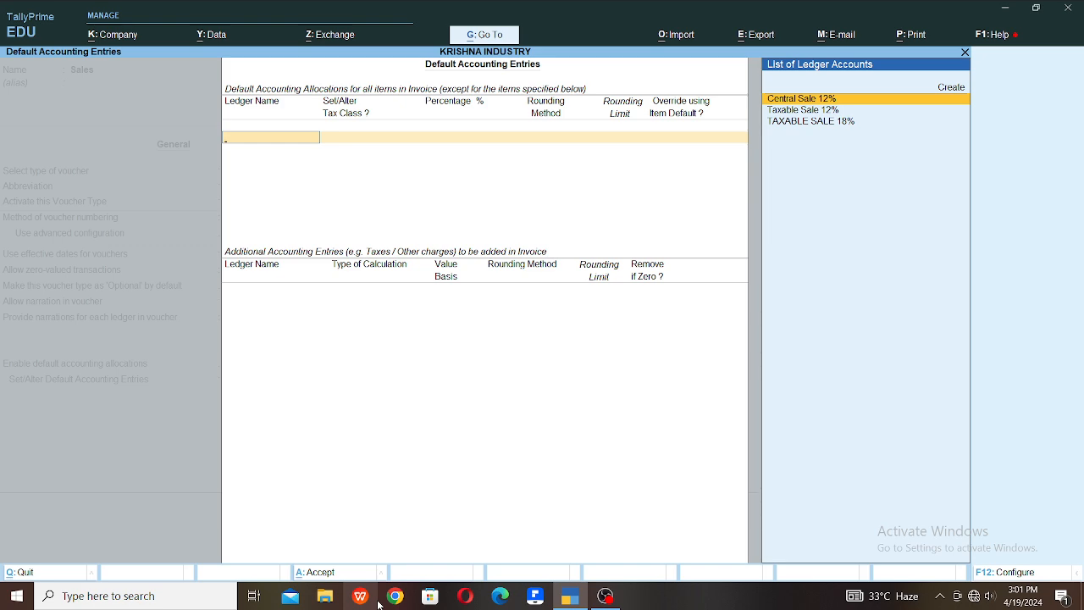
Step: Allocate all invoice items by default to the Taxable Sale 12% ledger at 100%, with overriding by item default set to Yes
key(Down)
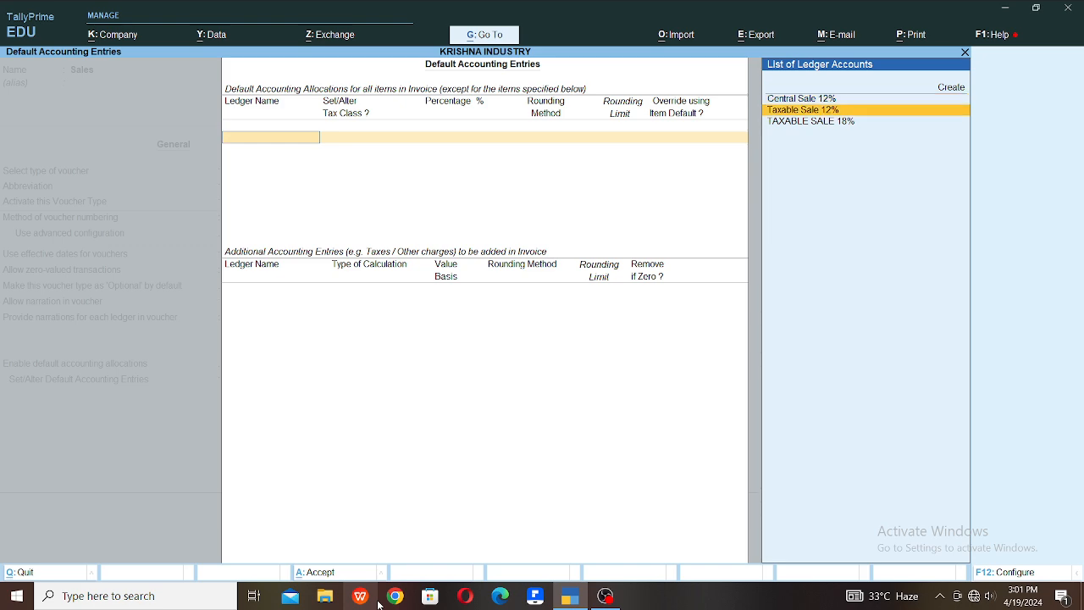
key(Up)
key(Up)
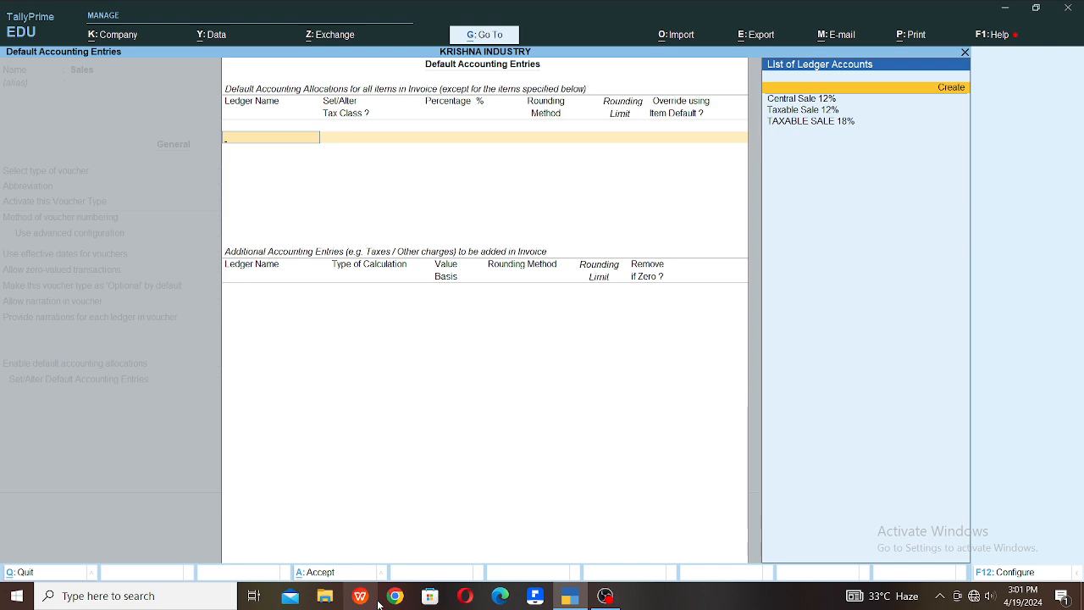
key(Down)
key(Down)
key(Return)
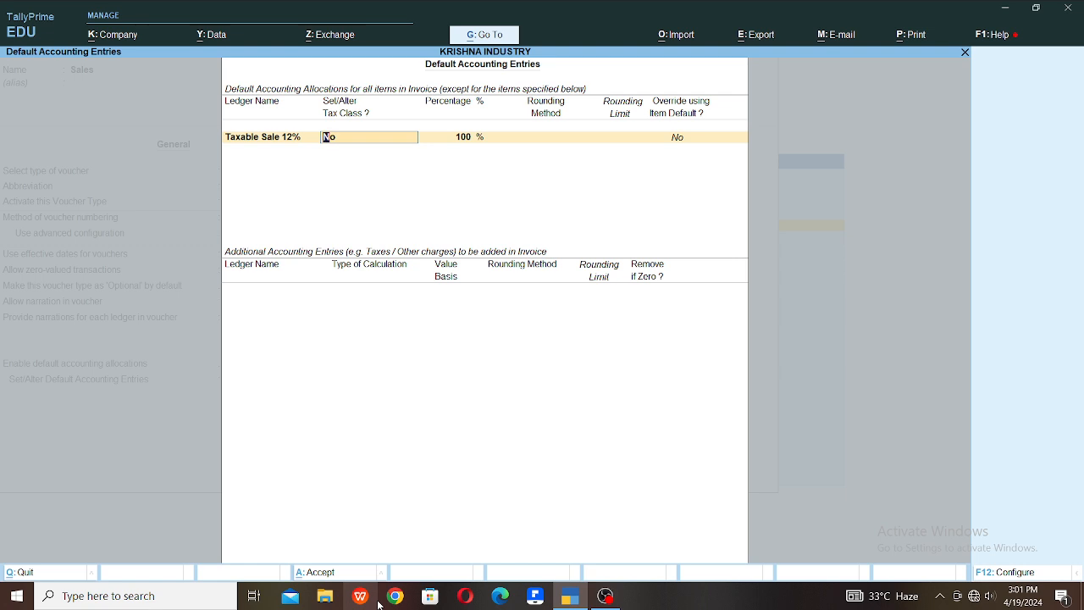
key(Return)
key(Return)
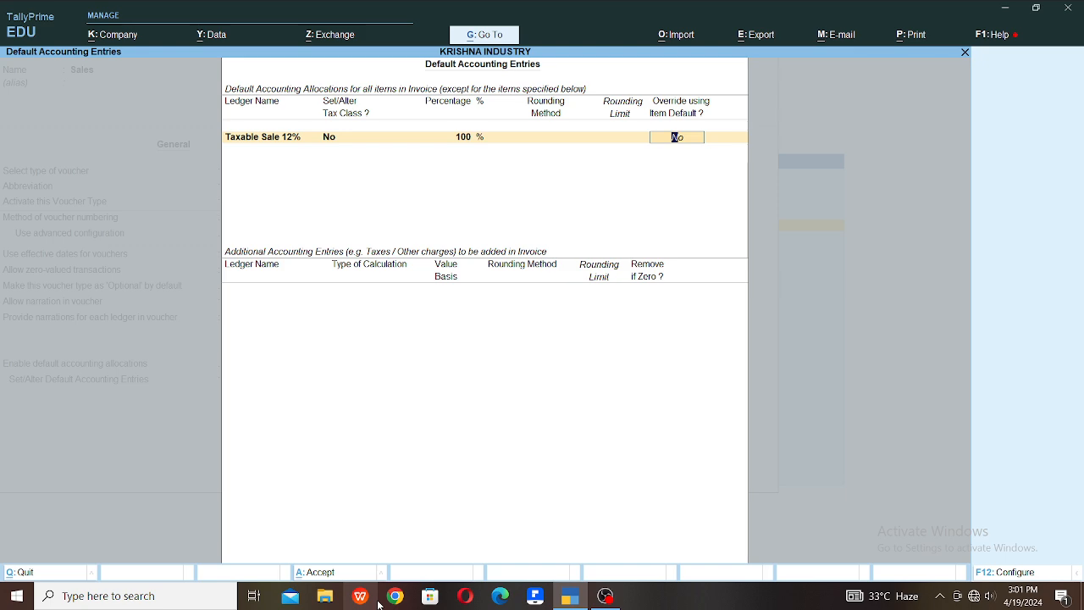
text(y)
key(Return)
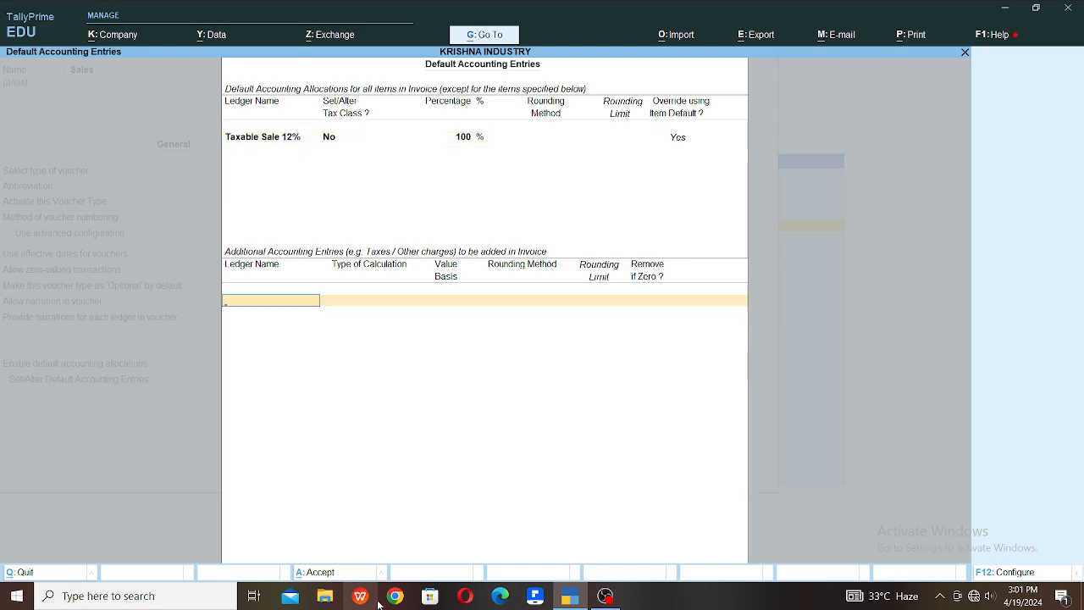
Step: Add the SGST 9% and CGST 9% ledgers as additional accounting entries
text(Sg)
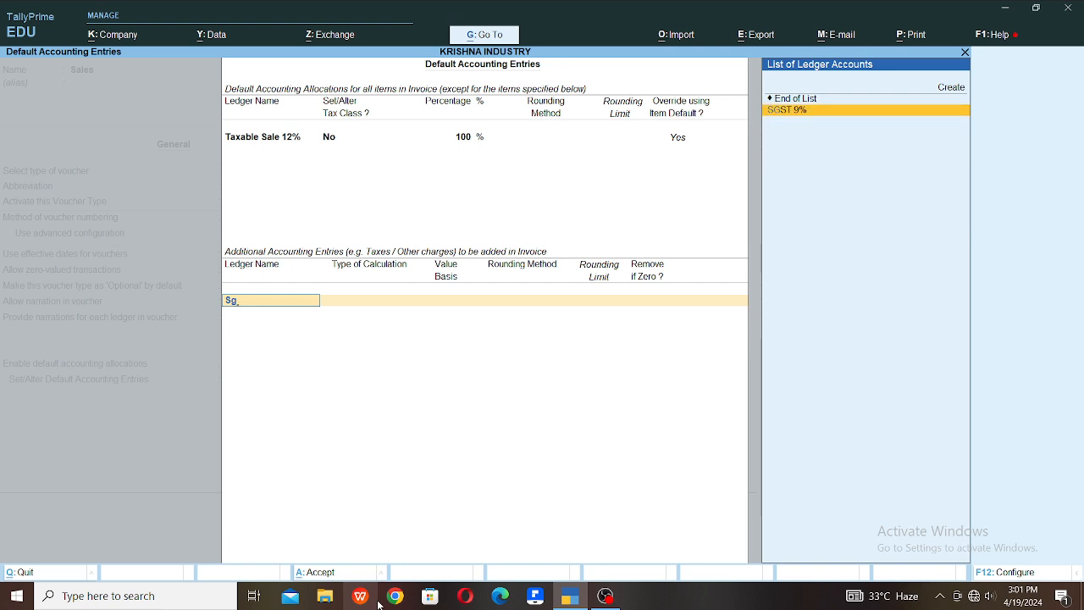
key(Return)
key(Return)
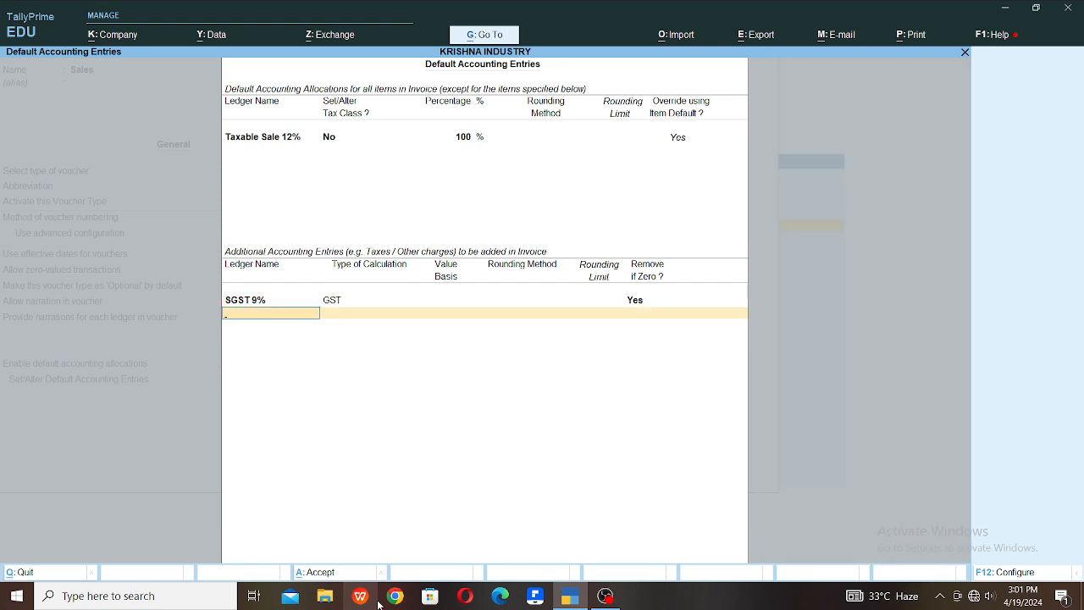
text(Cg)
key(Return)
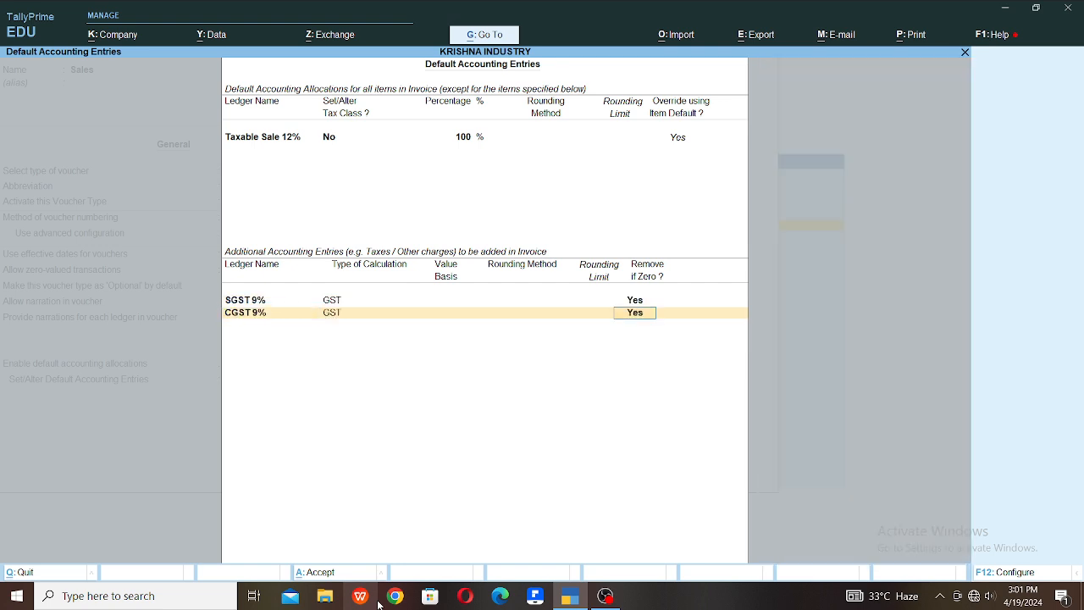
Step: Begin a new ledger named Sgst under Duties & Taxes to replace the SGST 9% additional entry
key(BackSpace)
key(BackSpace)
key(BackSpace)
key(Up)
key(Up)
key(Up)
key(Up)
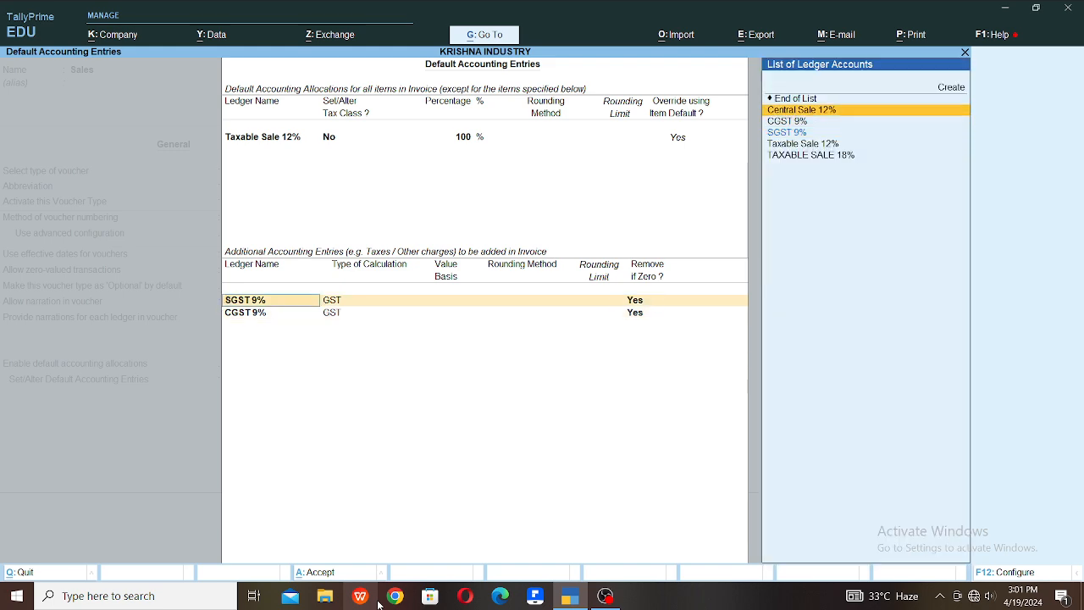
key(Return)
text(Sgst)
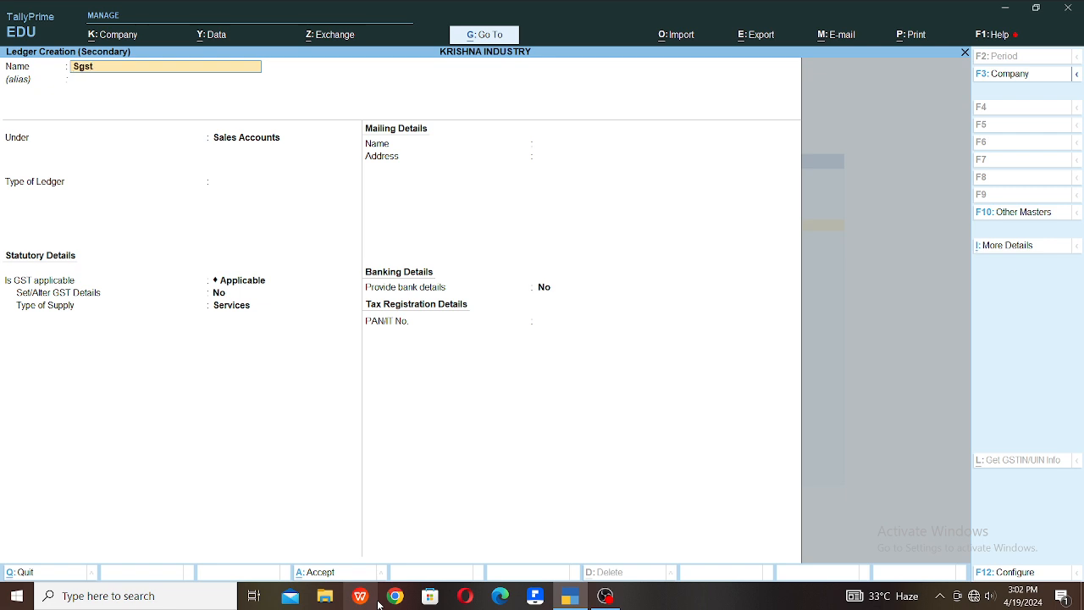
key(Return)
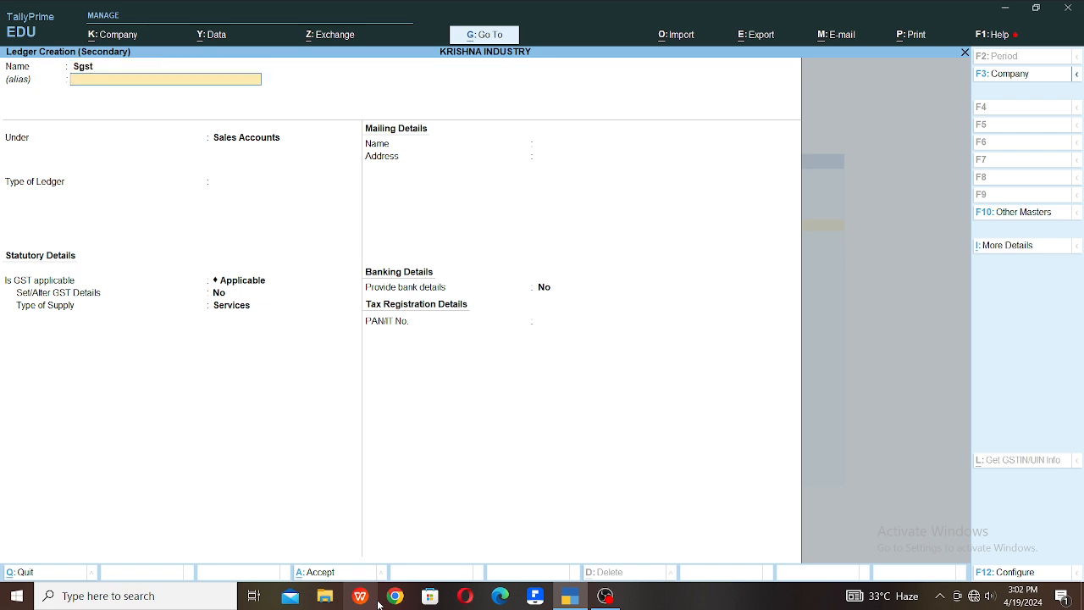
key(Return)
text(Du)
key(Return)
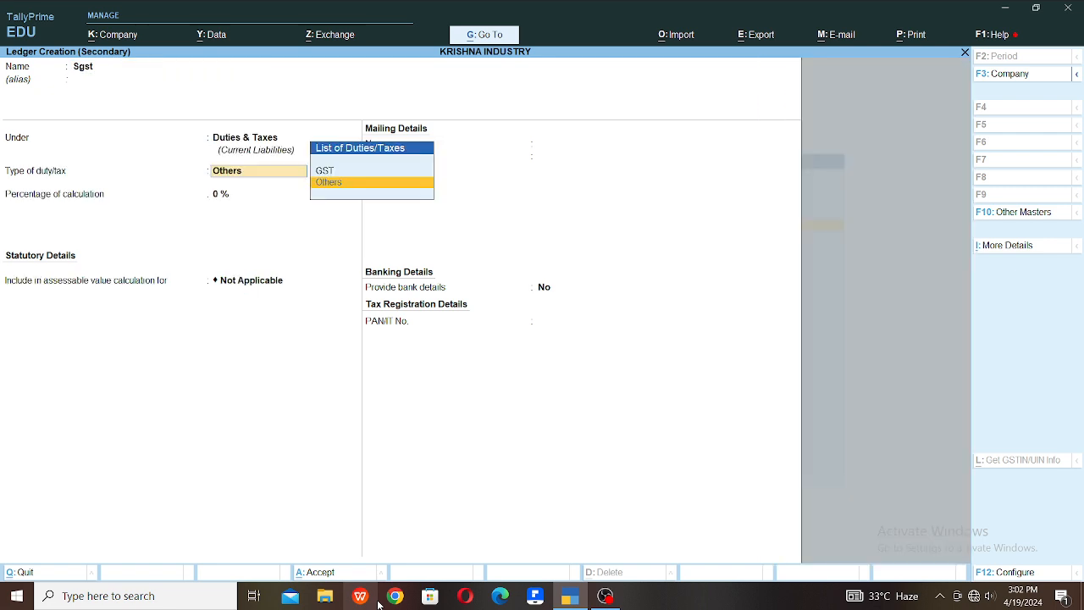
Step: Set the Sgst ledger's duty type to GST, tax type to State Tax and percentage to 9, and save it
key(Up)
key(Return)
key(Down)
key(Down)
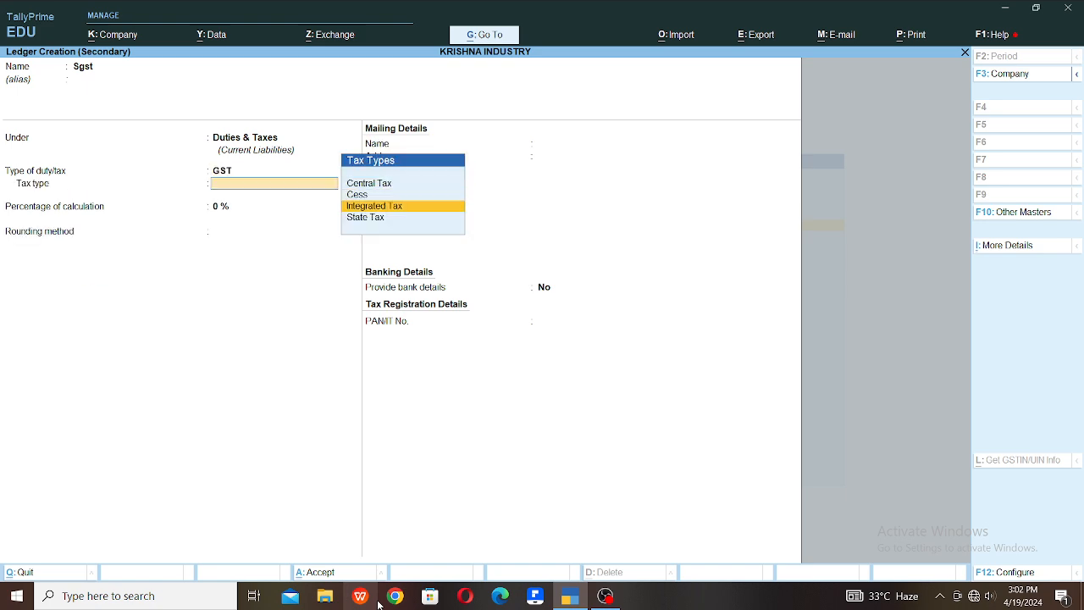
key(Down)
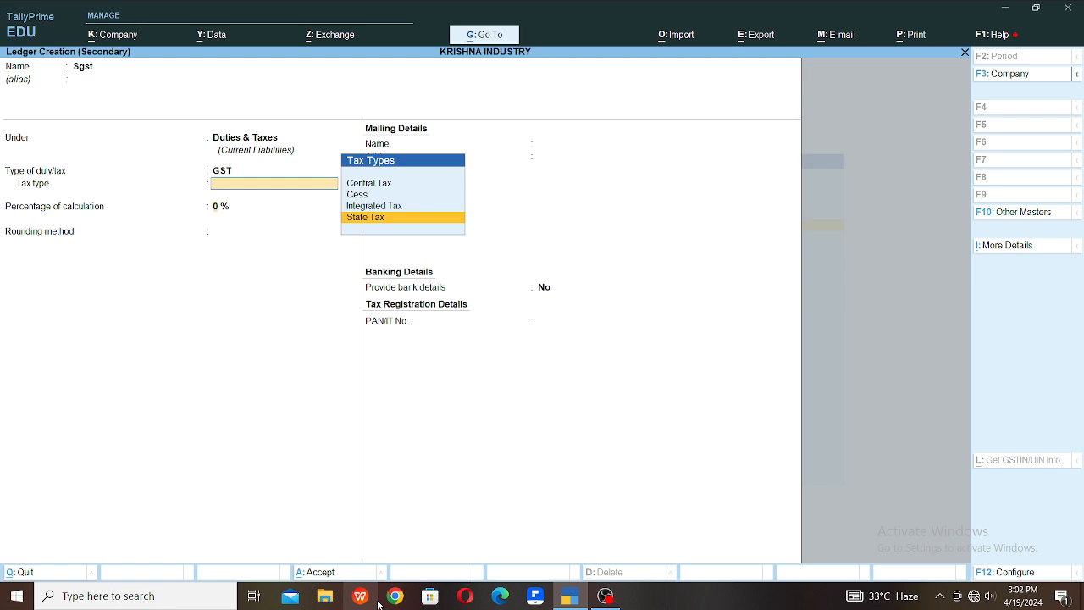
key(Return)
text(9)
key(ctrl+a)
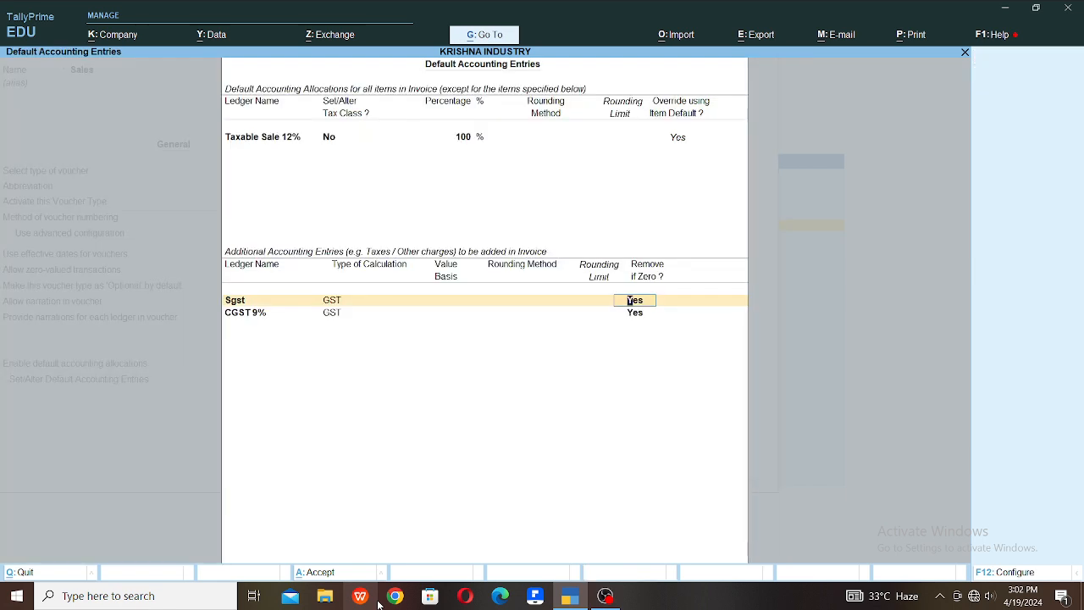
Step: Replace the CGST 9% entry with a new ledger named Cgst under Duties & Taxes, with duty type GST and tax type Central Tax
key(Return)
key(alt+c)
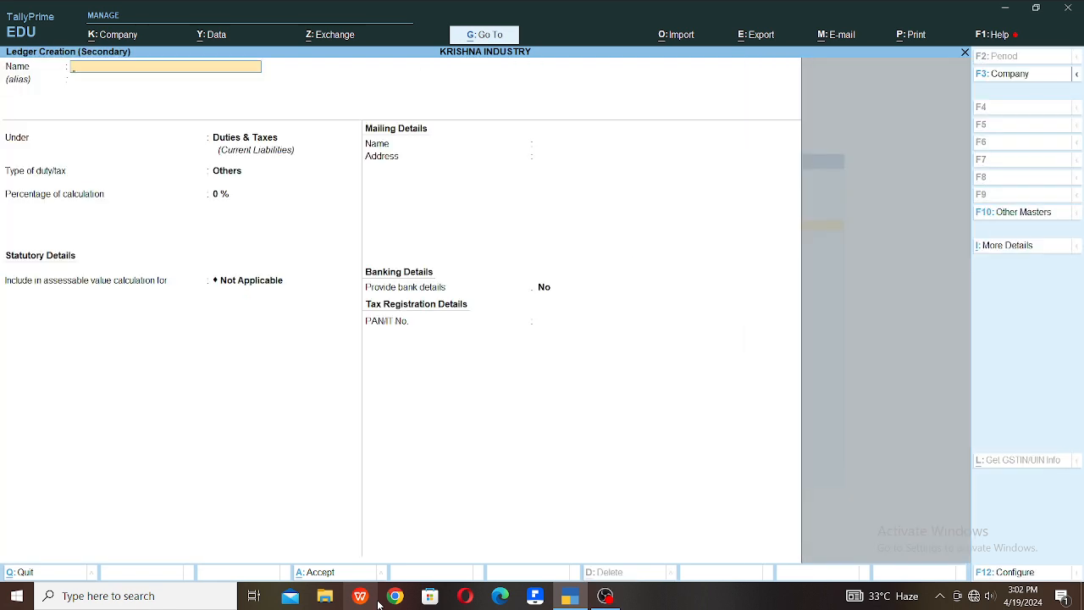
text(Cgst)
key(Return)
key(Return)
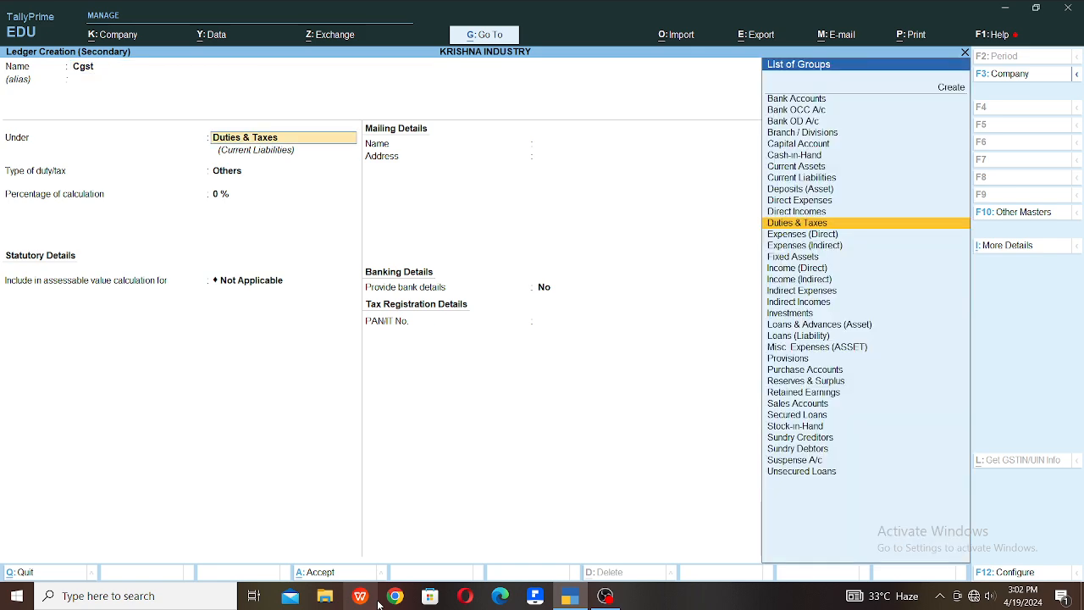
key(Return)
key(Up)
key(Return)
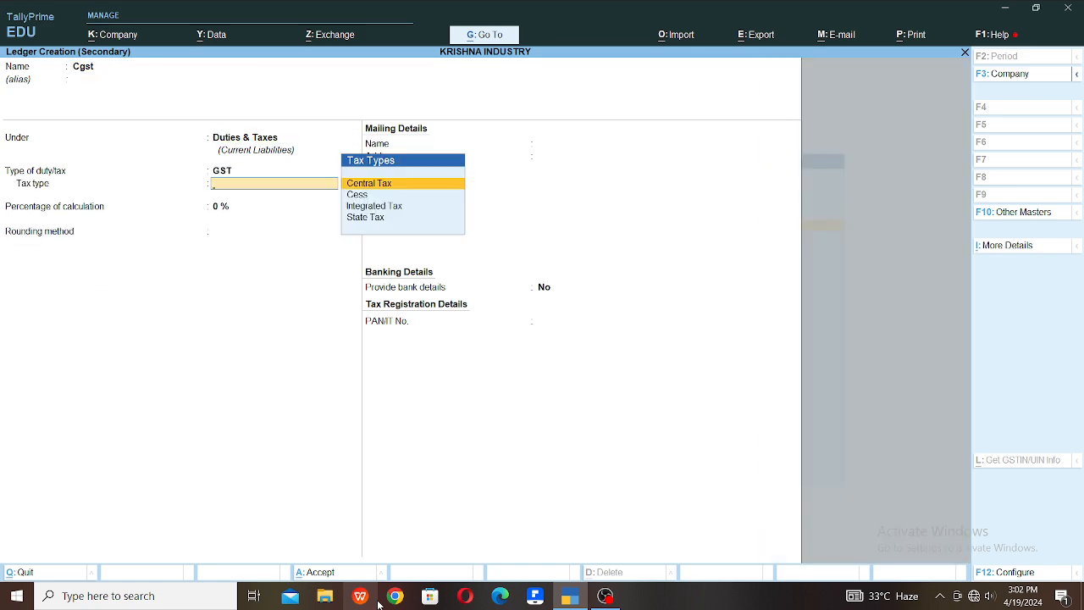
key(Return)
key(ctrl+a)
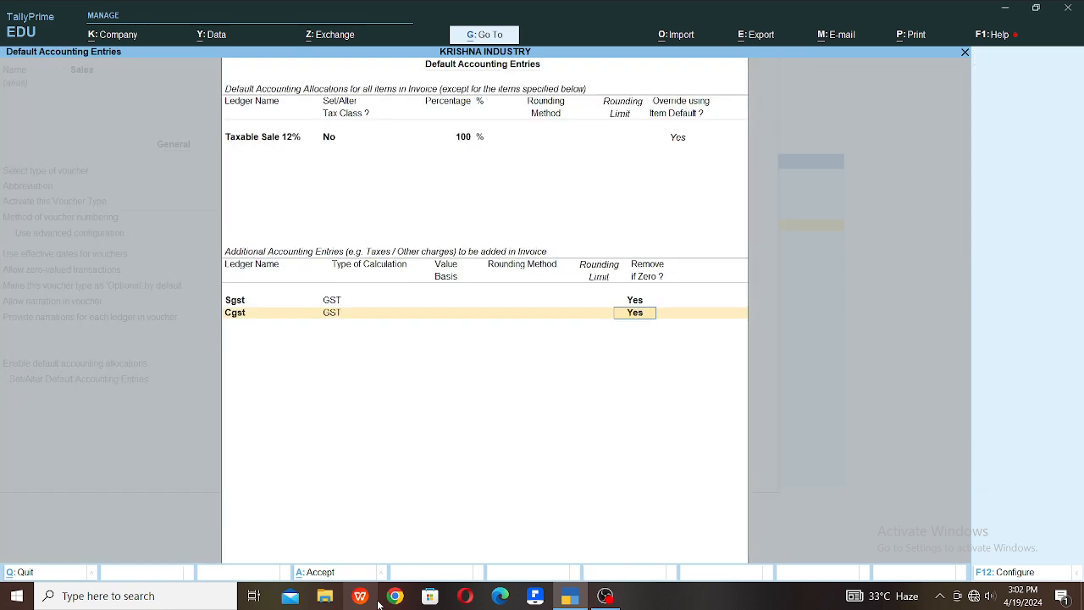
Step: Begin a new ledger named Igst under Duties & Taxes as the third additional accounting entry
key(Return)
text(igg)
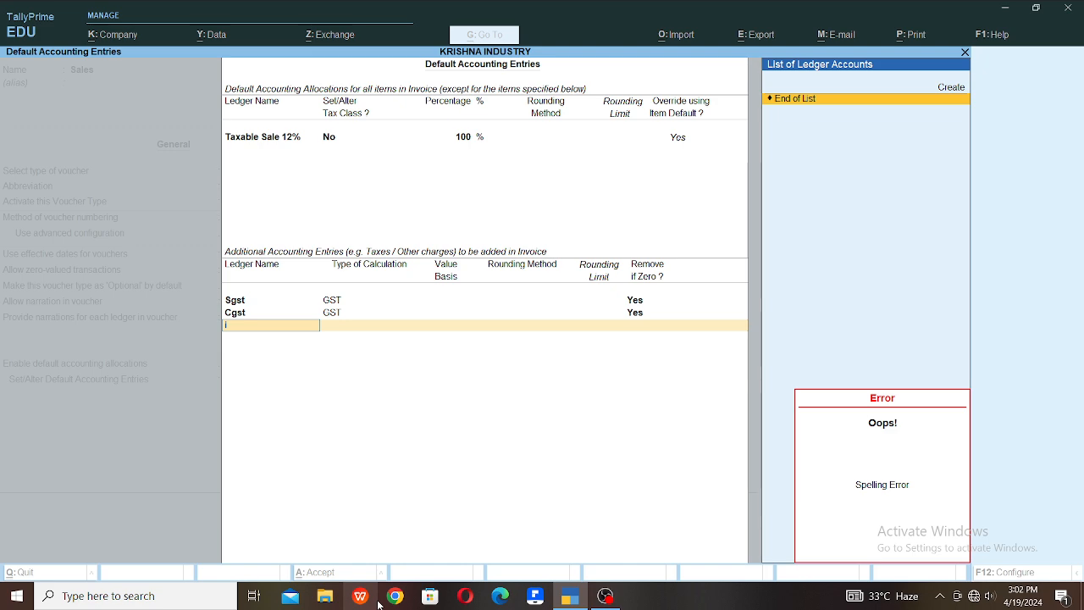
key(alt+c)
text(gst)
key(Return)
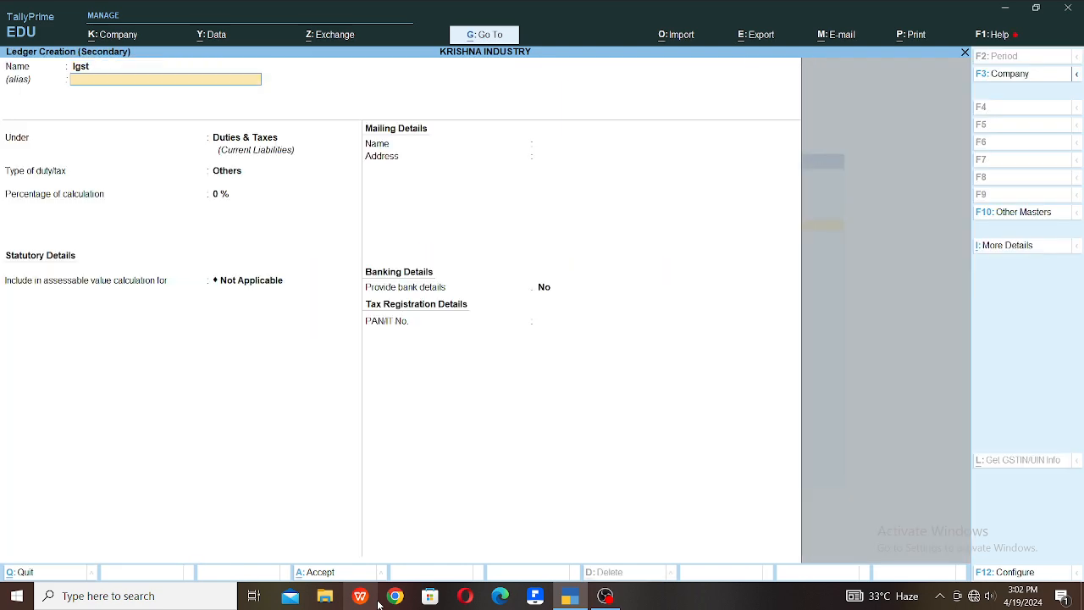
Step: Set the Igst ledger's duty type to GST and tax type to Integrated Tax, and save it into the additional entries
key(Return)
key(Return)
key(Up)
key(Return)
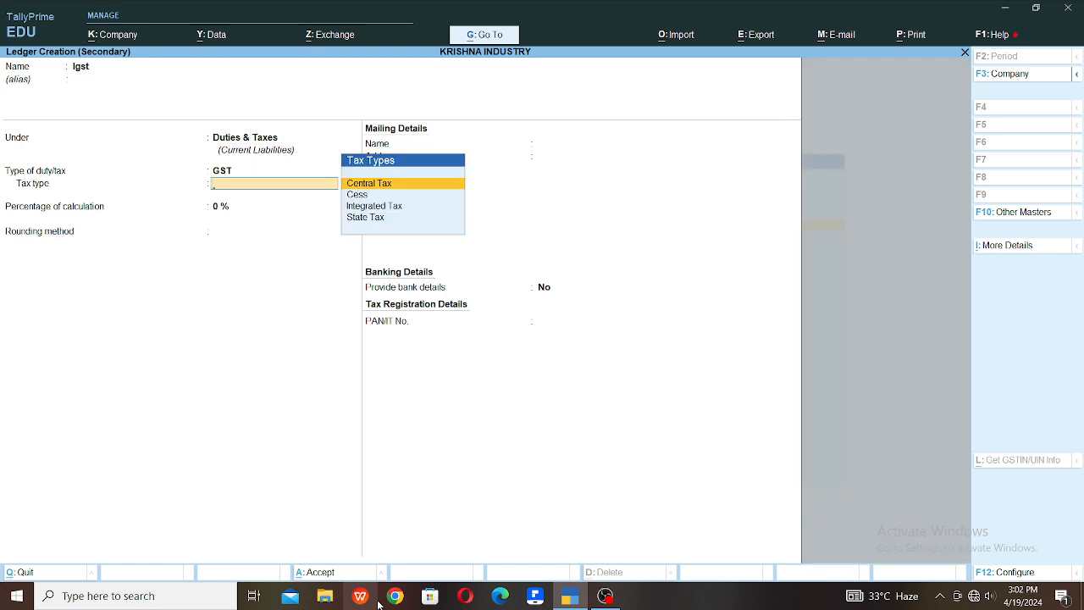
key(Down)
key(Down)
key(Return)
key(ctrl+a)
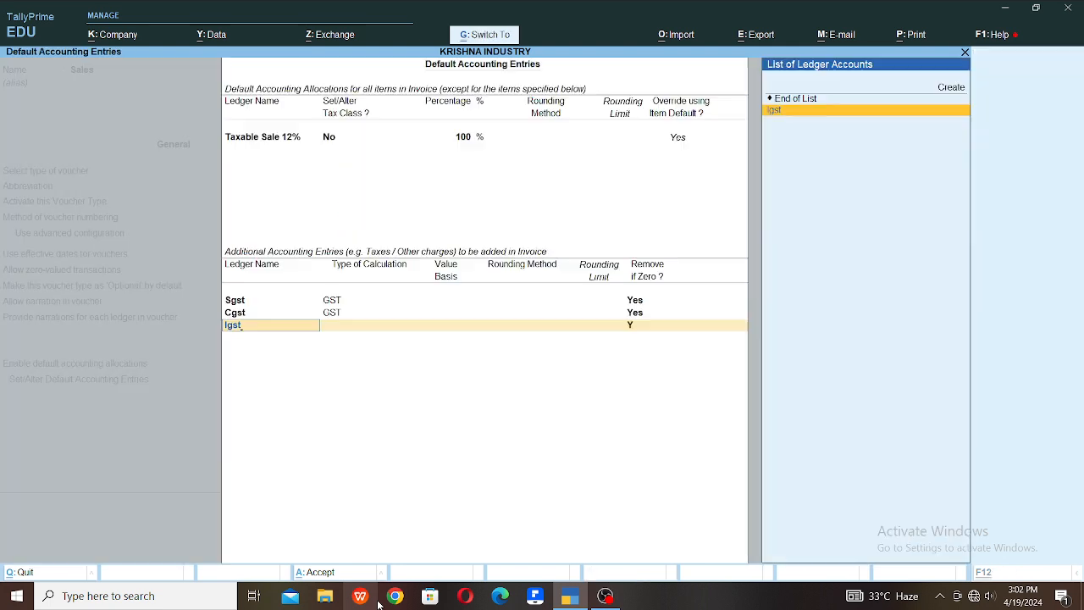
key(Return)
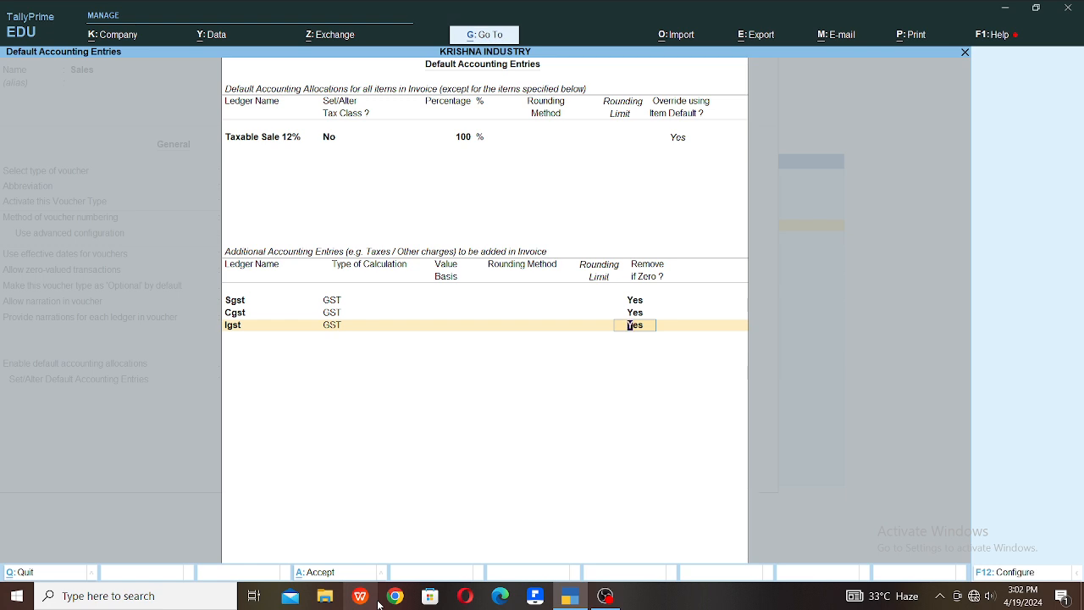
Step: Save the default accounting entries and the Sales voucher type, and return to the Gateway of Tally
key(ctrl+a)
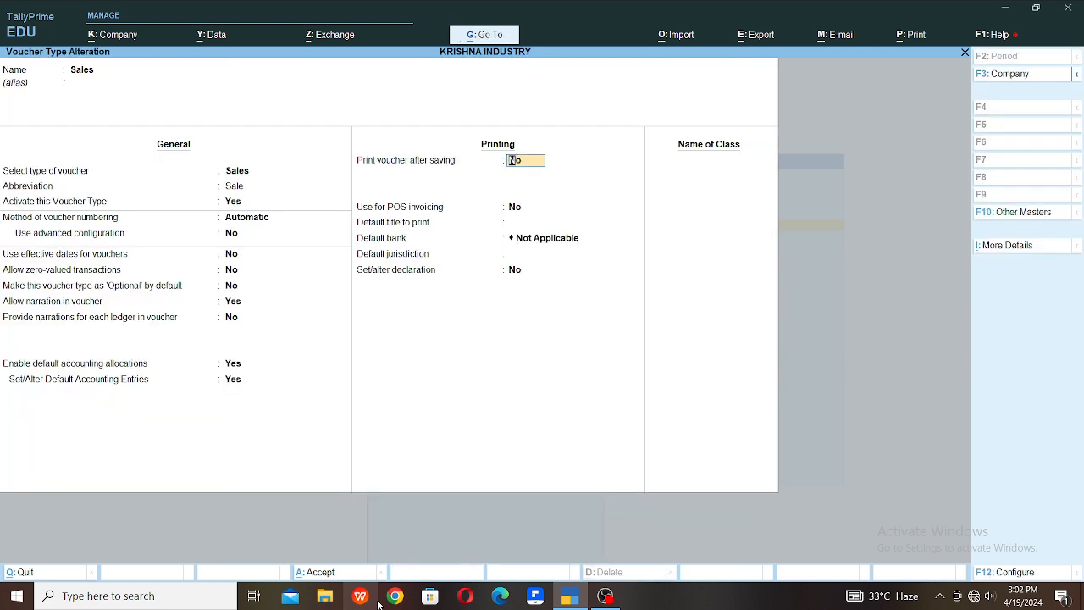
key(ctrl+a)
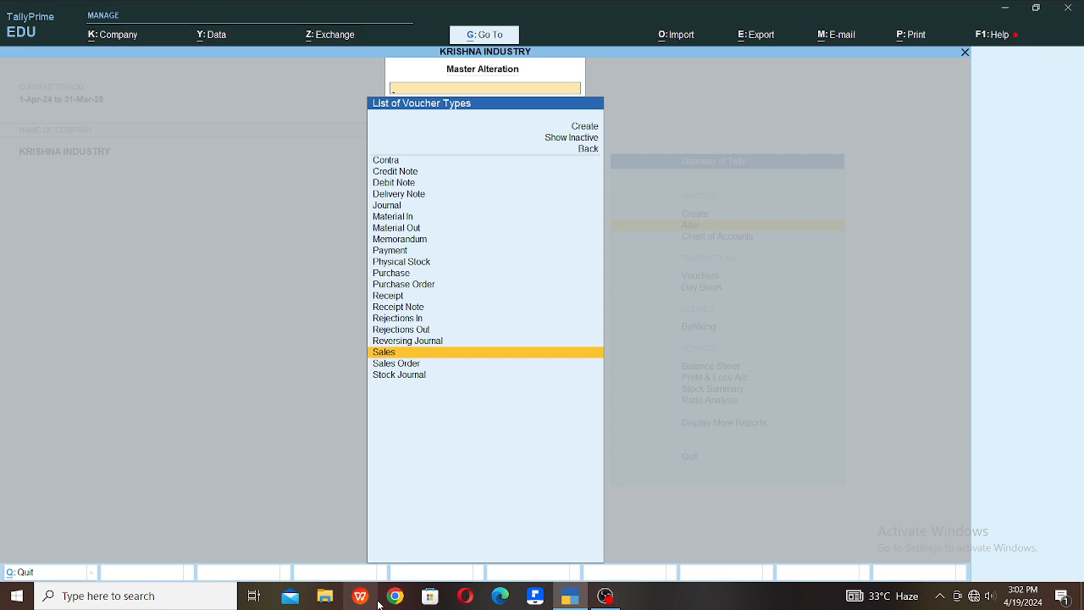
key(Escape)
key(Escape)
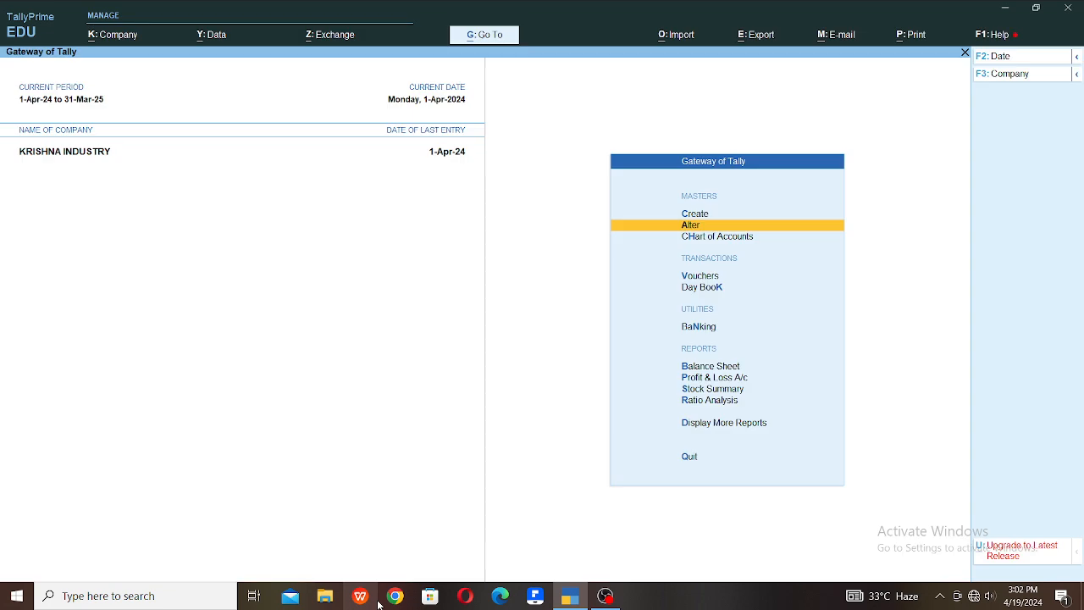
Step: Open voucher entry with the Sales voucher type
key(Down)
key(Down)
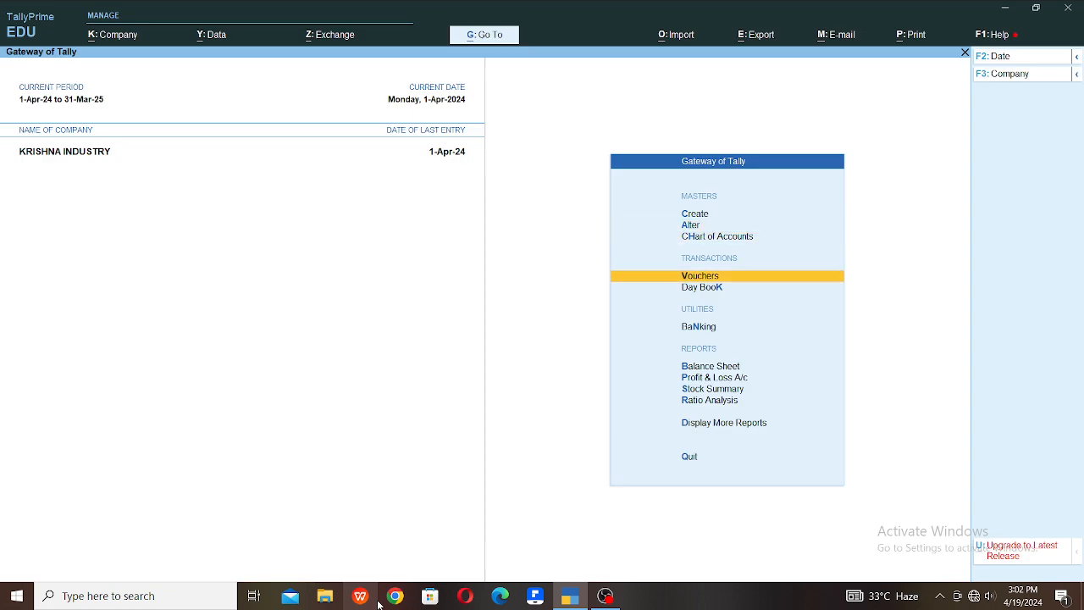
key(Return)
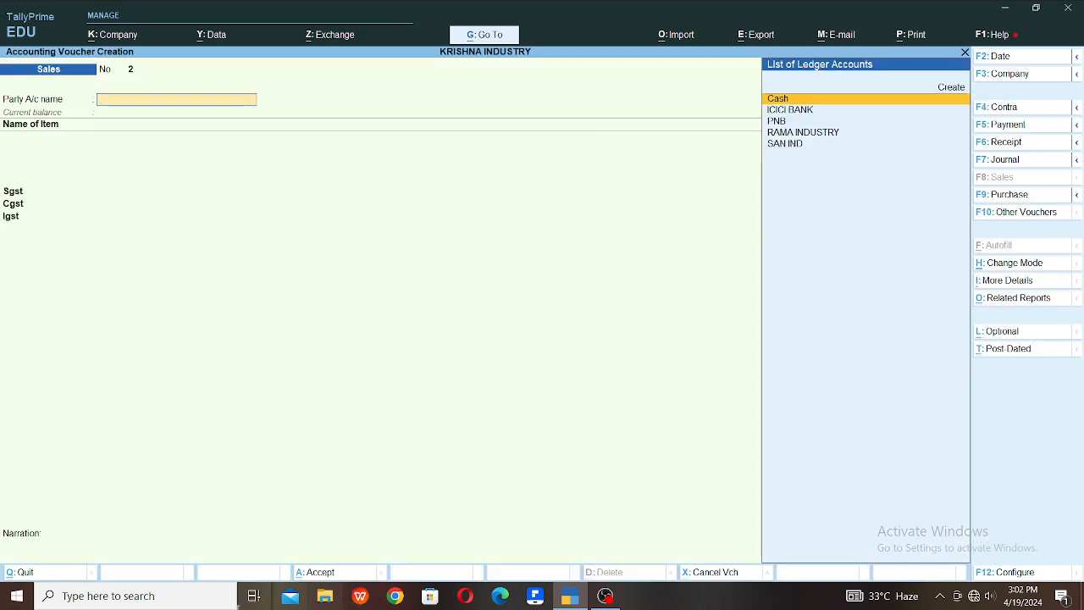
key(F10)
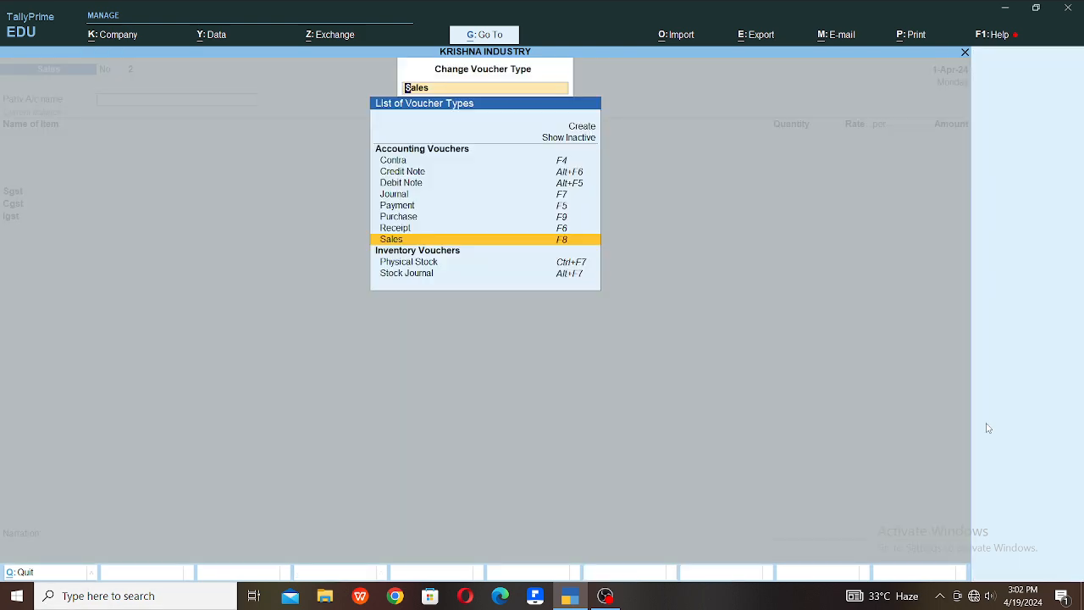
key(Return)
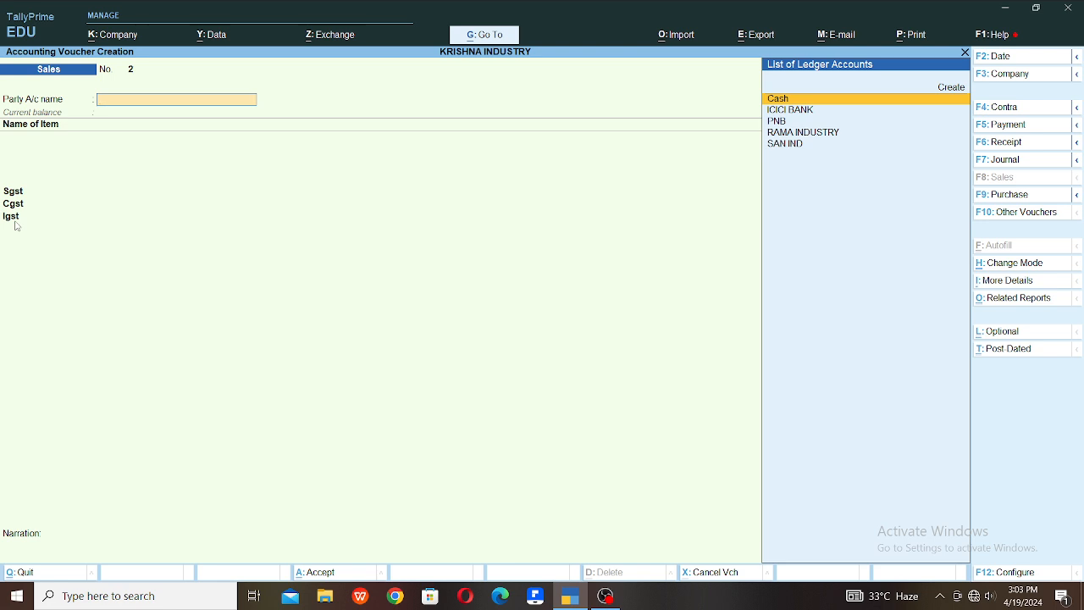
Step: Set the party account to RAMA INDUSTRY, leaving the dispatch details blank and accepting the party details as filled in
key(Down)
key(Down)
key(Down)
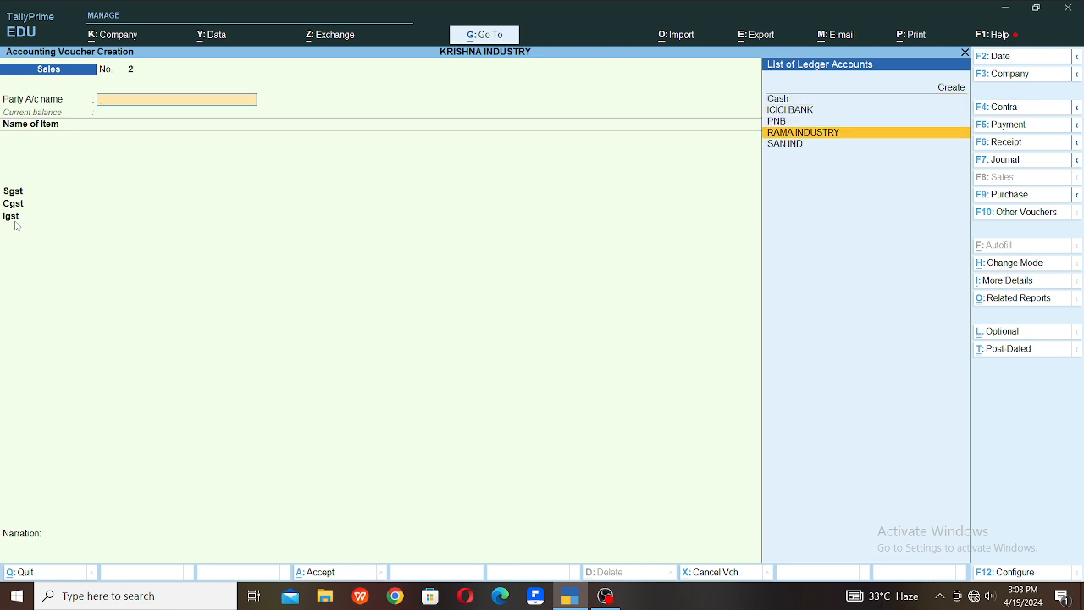
key(Return)
key(Return)
key(Return)
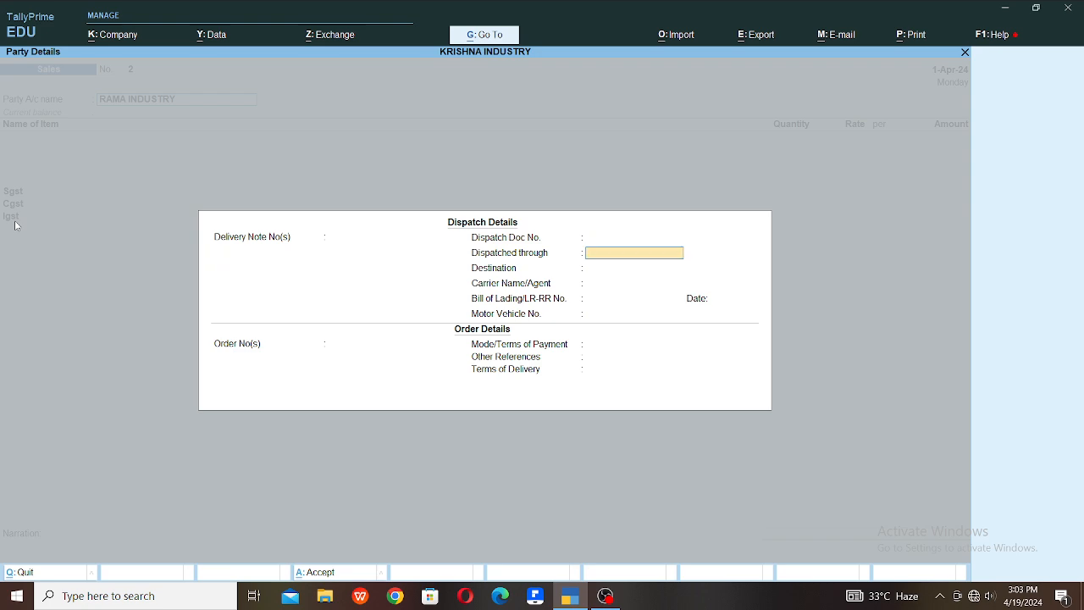
key(ctrl+a)
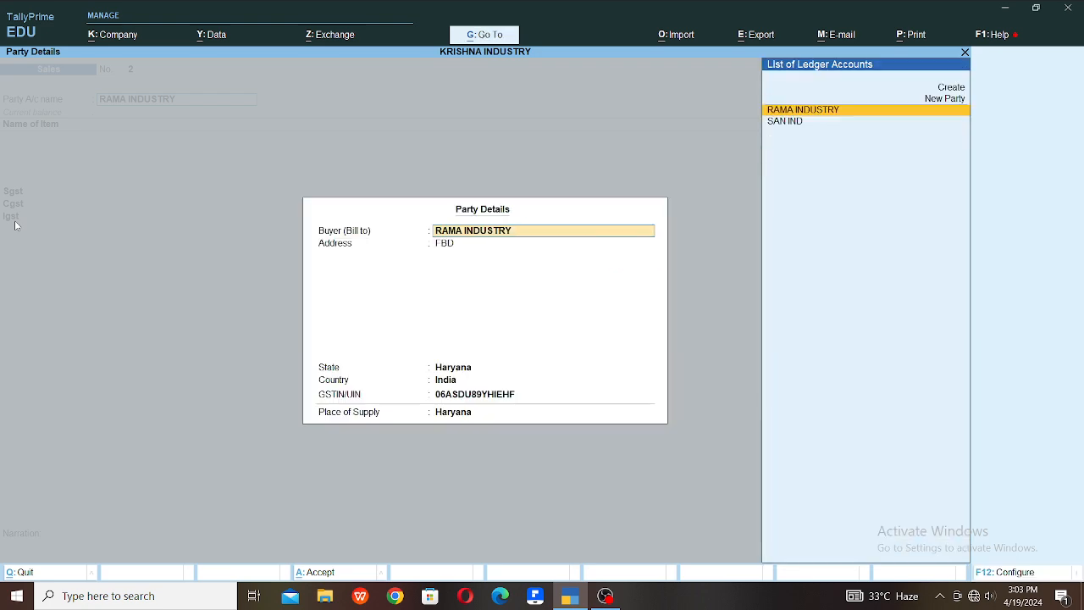
key(ctrl+a)
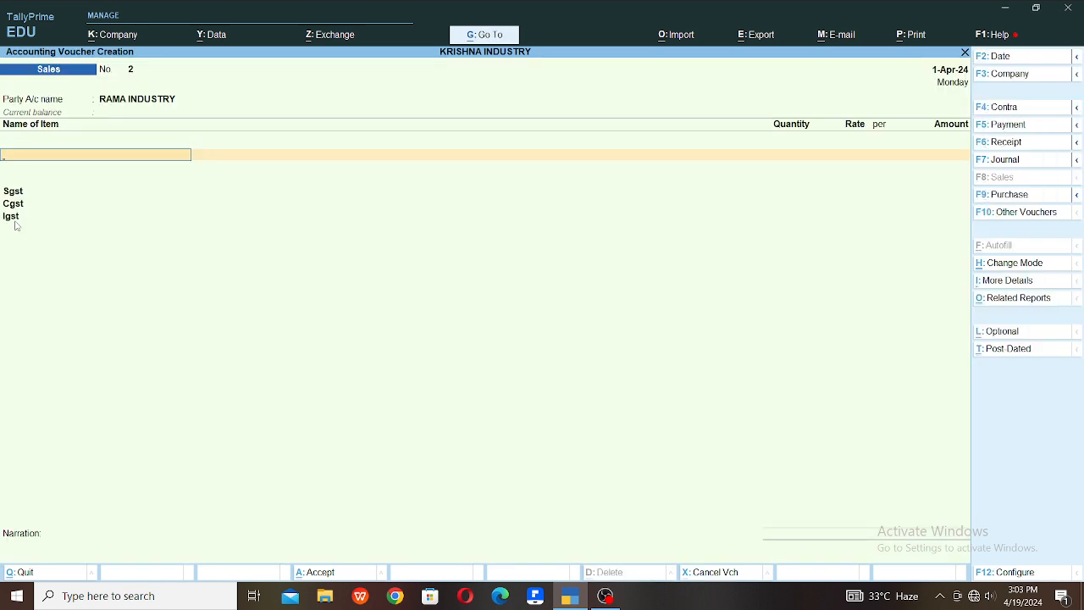
Step: Start a new stock item named Frame under Primary with NOS as its unit and no BOM components
key(alt+c)
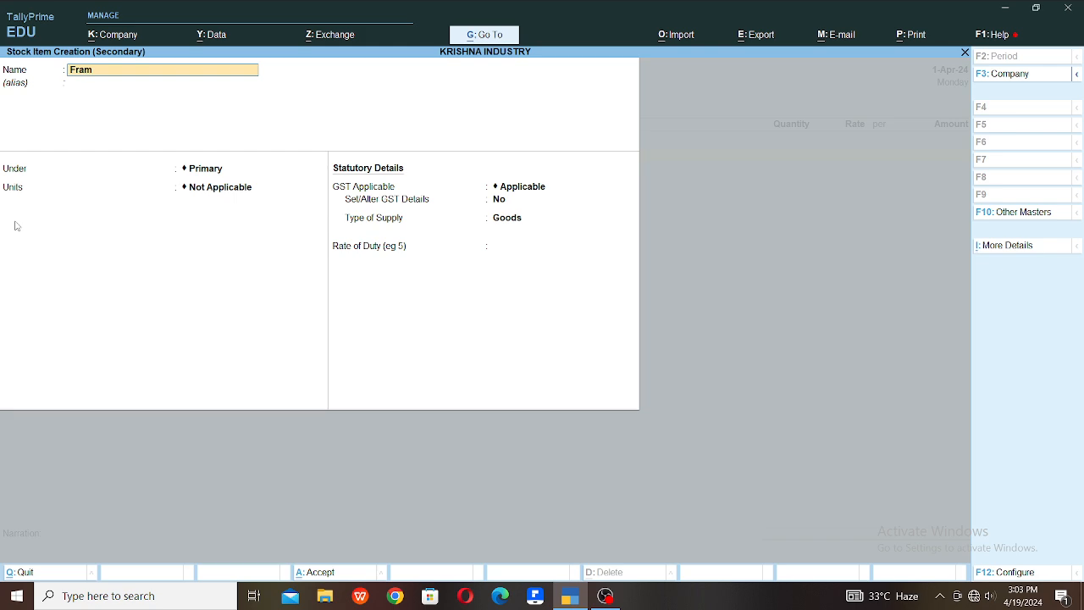
key(Return)
key(Return)
key(Return)
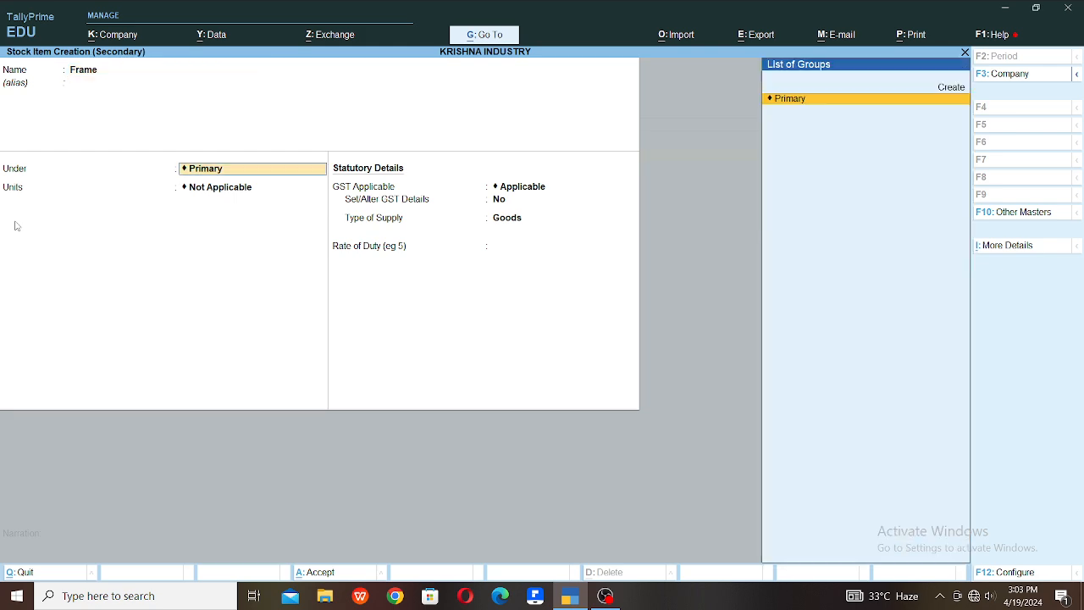
key(Down)
key(Return)
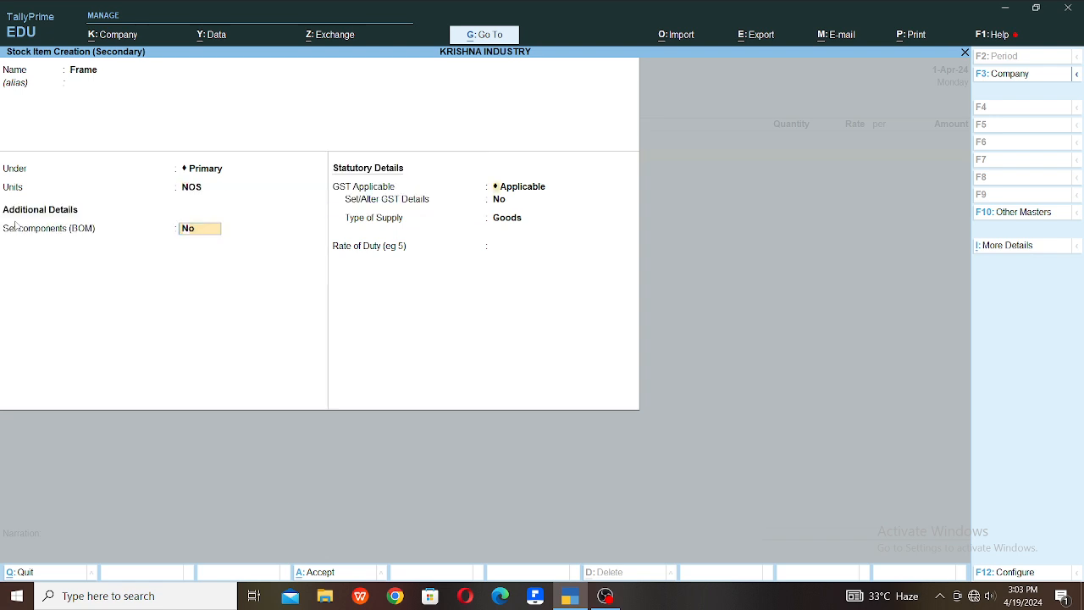
key(Return)
key(Return)
Step: Enable GST details for the Frame item, with HSN/SAC 8574, calculation type On Value and taxability Taxable
key(y)
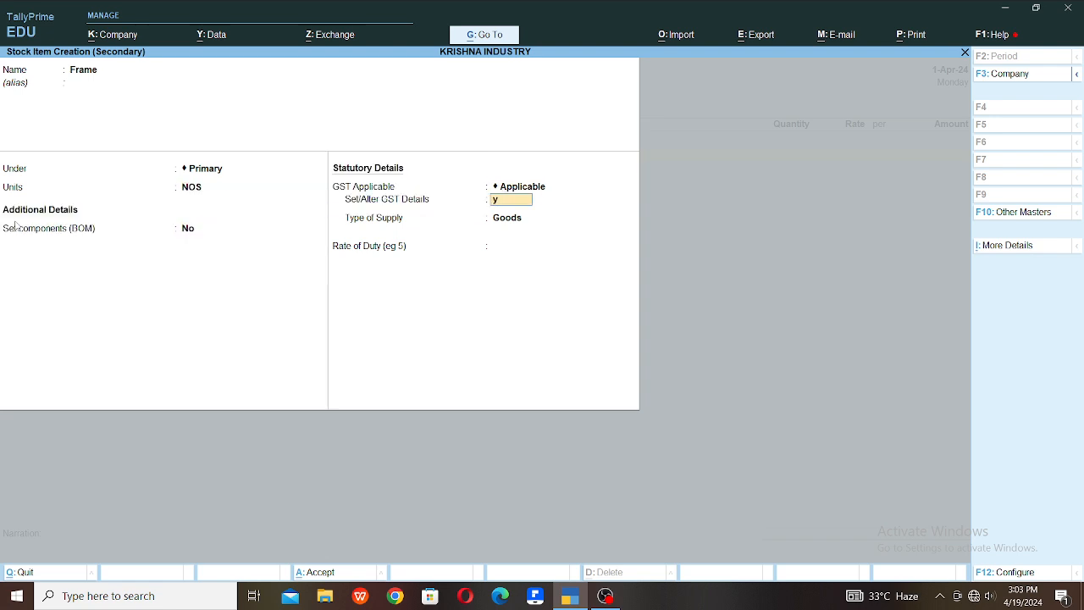
key(Return)
key(Return)
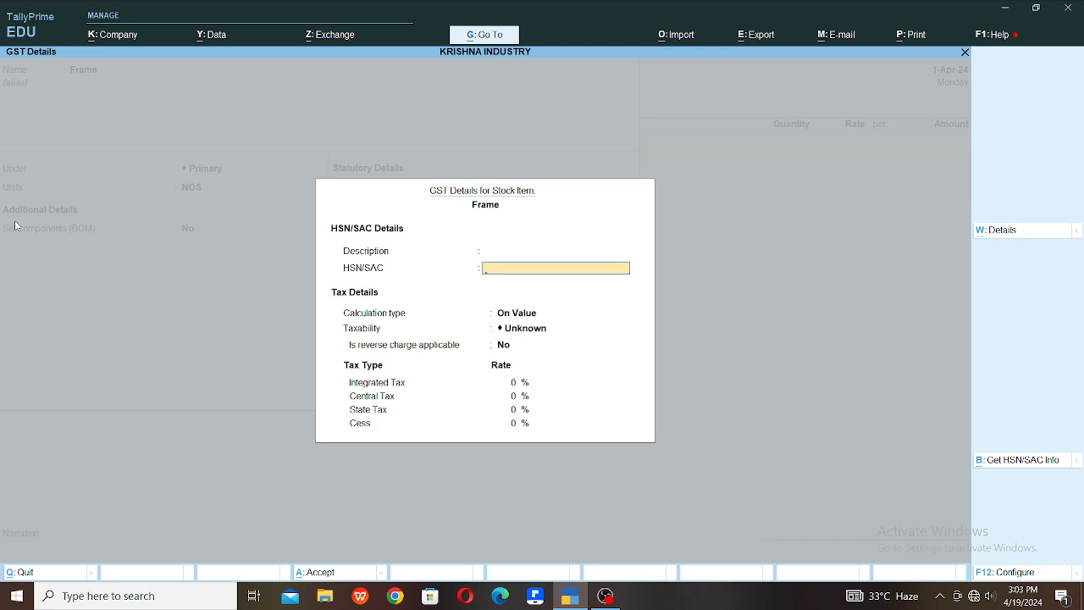
text(8574)
key(Return)
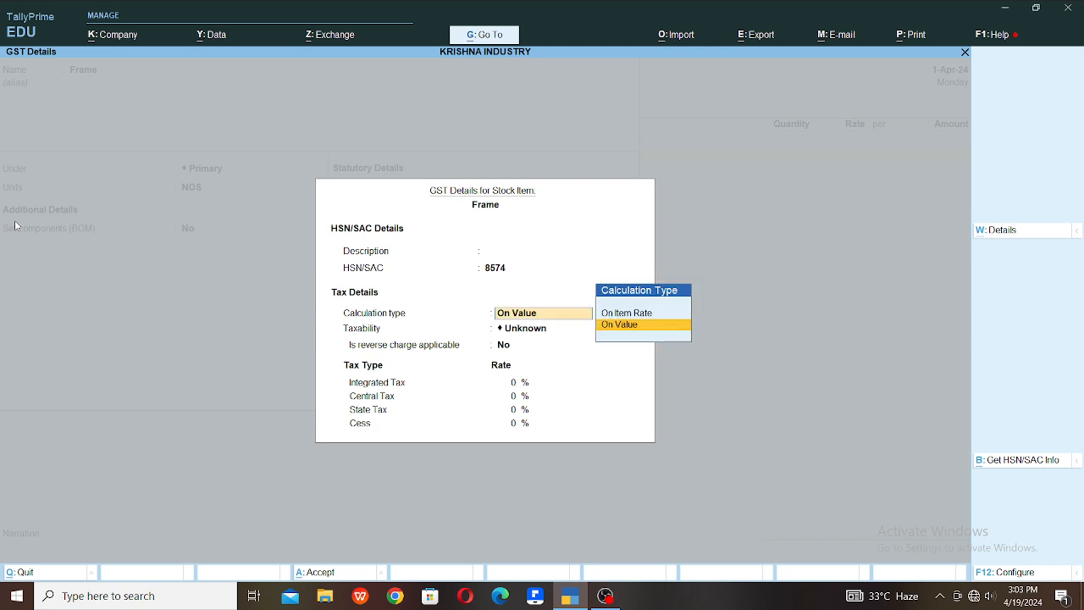
key(Return)
key(Down)
key(Down)
key(Down)
key(Return)
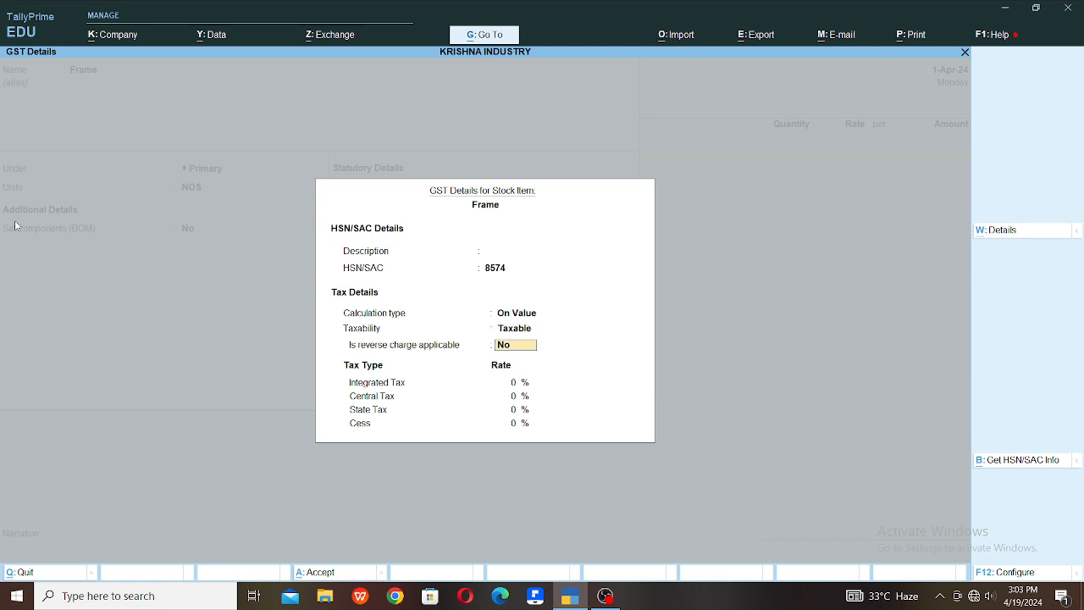
Step: Set Frame's integrated tax rate to 12% without reverse charge, and save the stock item as Goods
key(Return)
text(12)
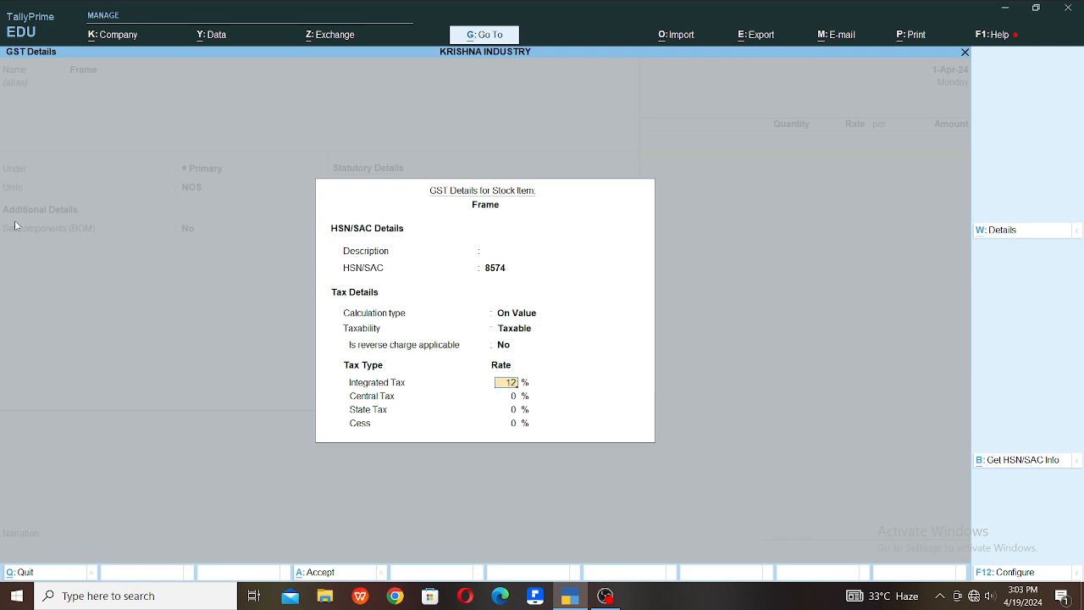
key(Return)
key(Return)
key(Return)
key(Return)
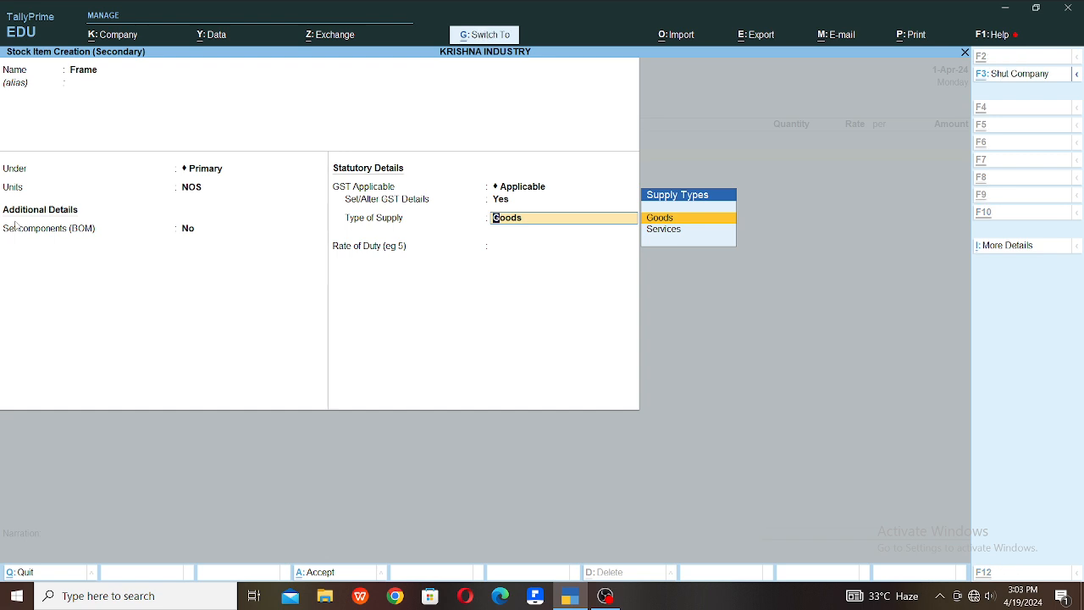
key(ctrl+a)
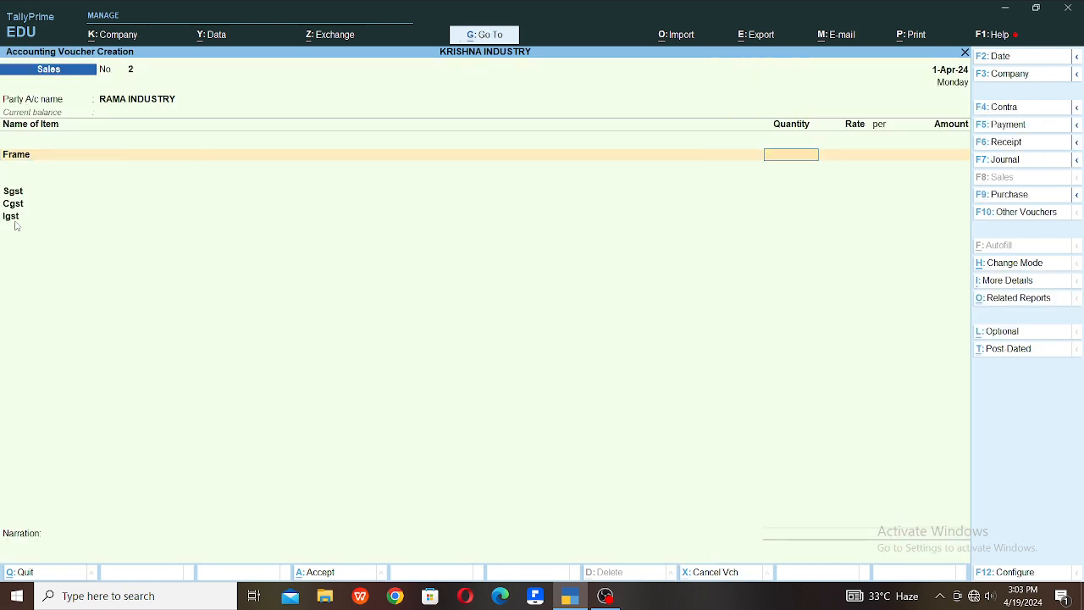
Step: Enter a quantity of 1000 NOS and a rate of 25 per NOS for the Frame item
text(1000)
key(Return)
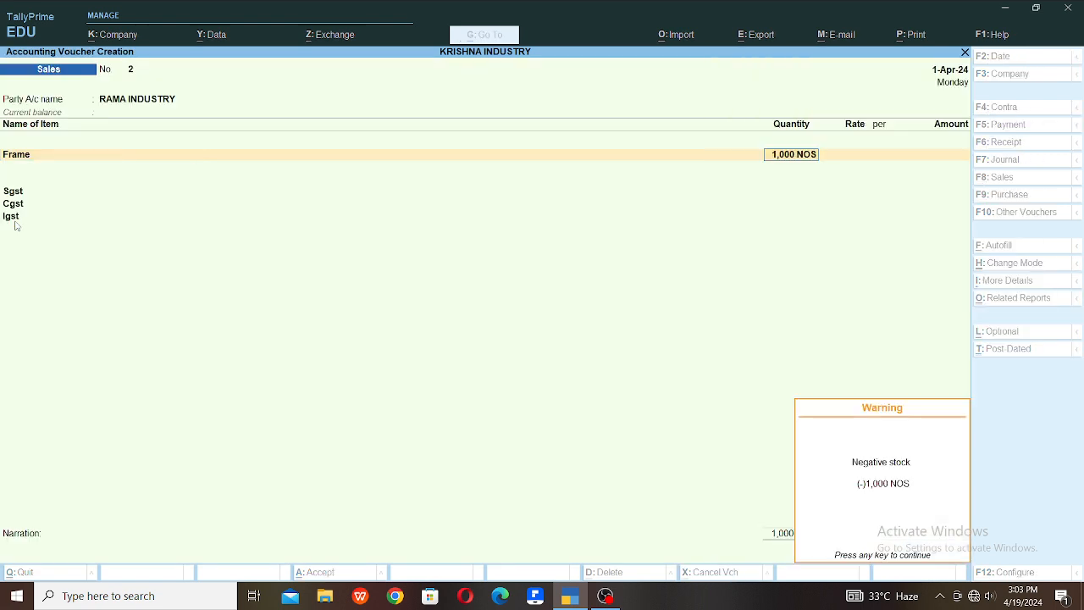
text(25)
key(Return)
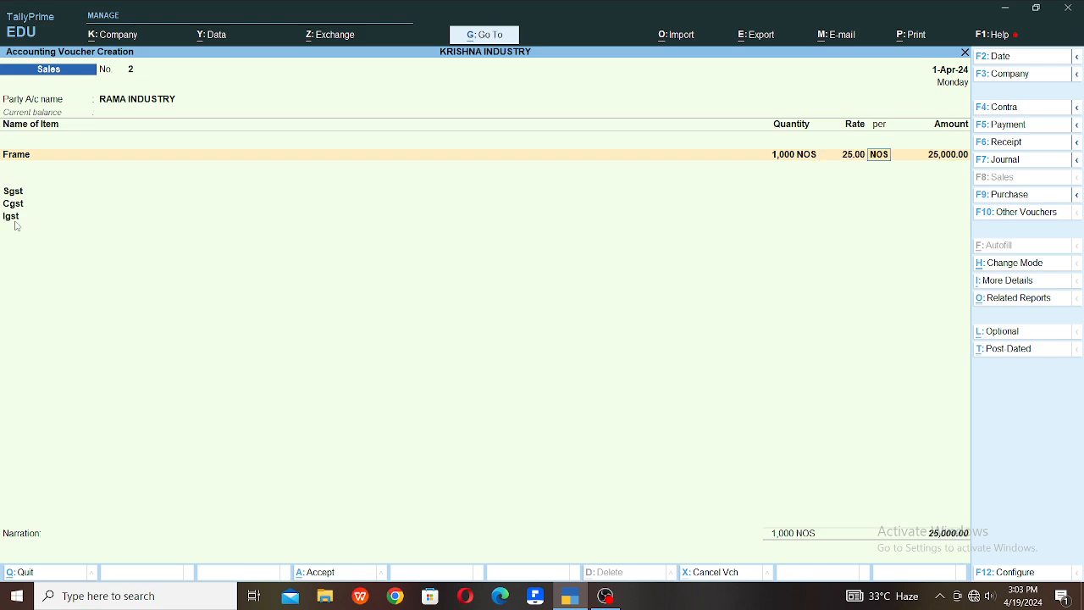
key(Return)
key(Return)
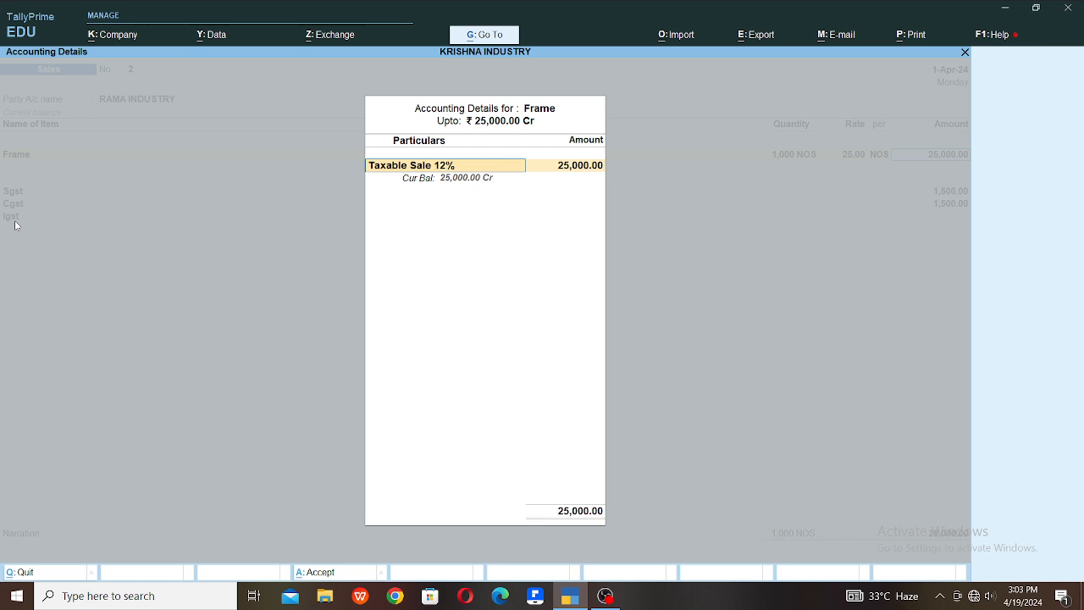
Step: Allocate the Frame amount to the Taxable Sale 12% ledger with the default tax classification, and finish the item entry
text(T)
key(Down)
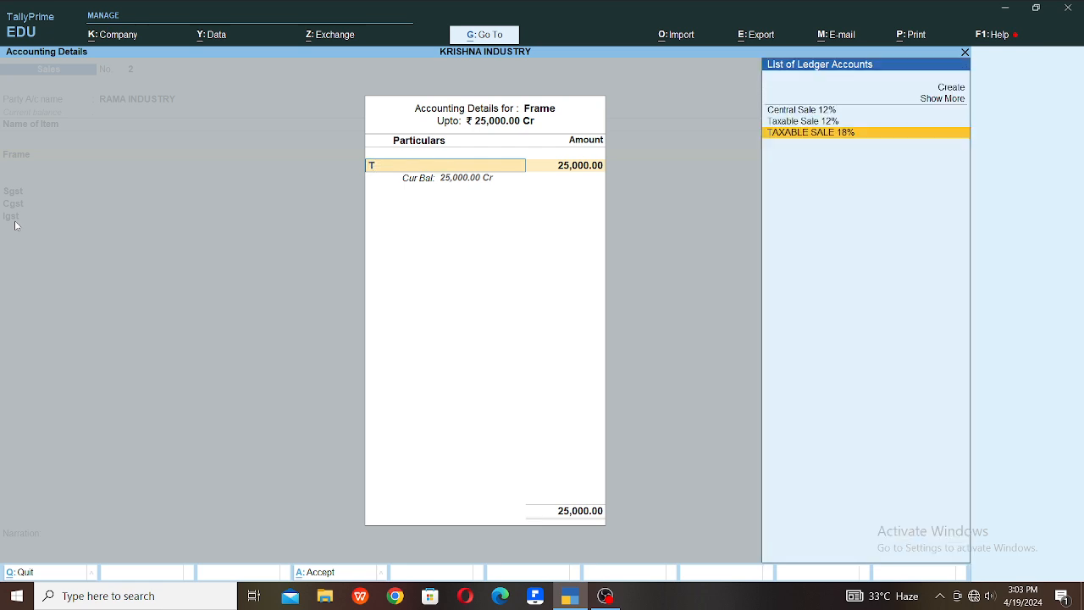
key(Up)
key(Return)
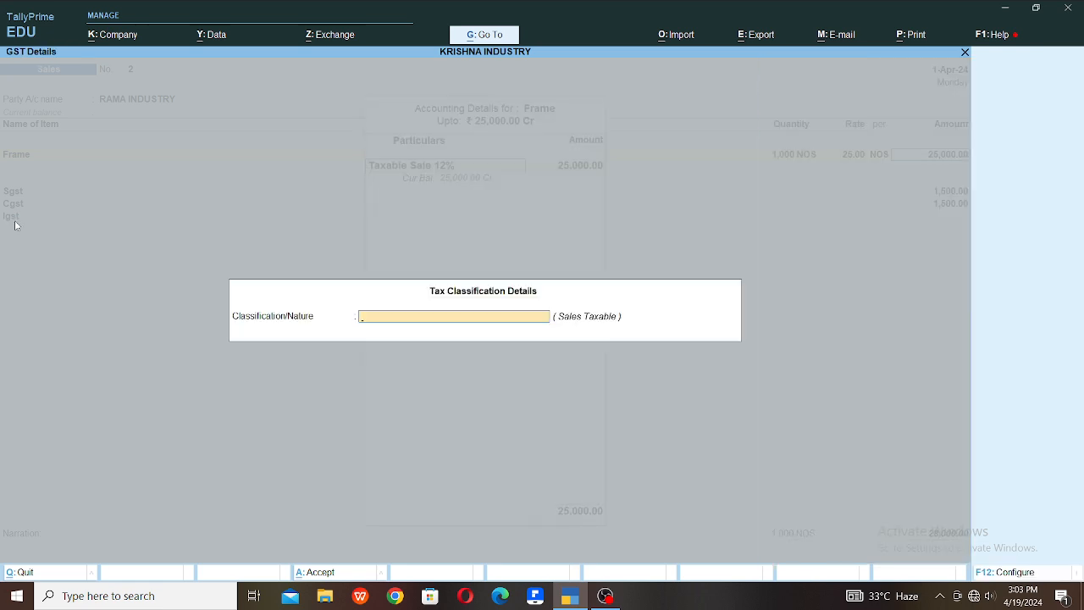
key(Return)
key(Return)
key(Return)
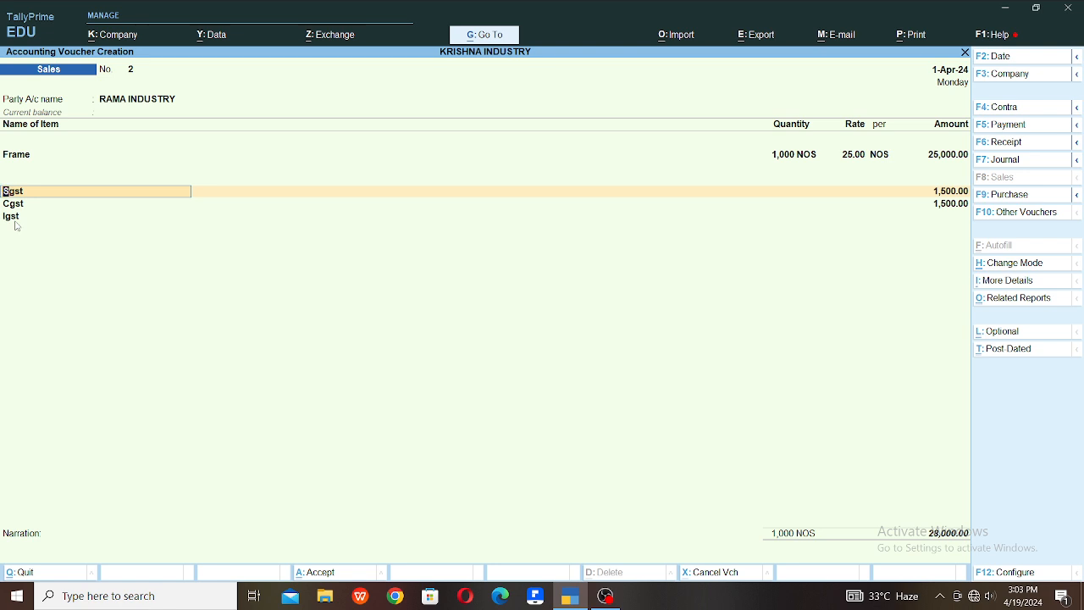
Step: Accept the automatically filled Sgst and Cgst lines on the invoice, continuing to the Igst line
key(Return)
key(Return)
key(Return)
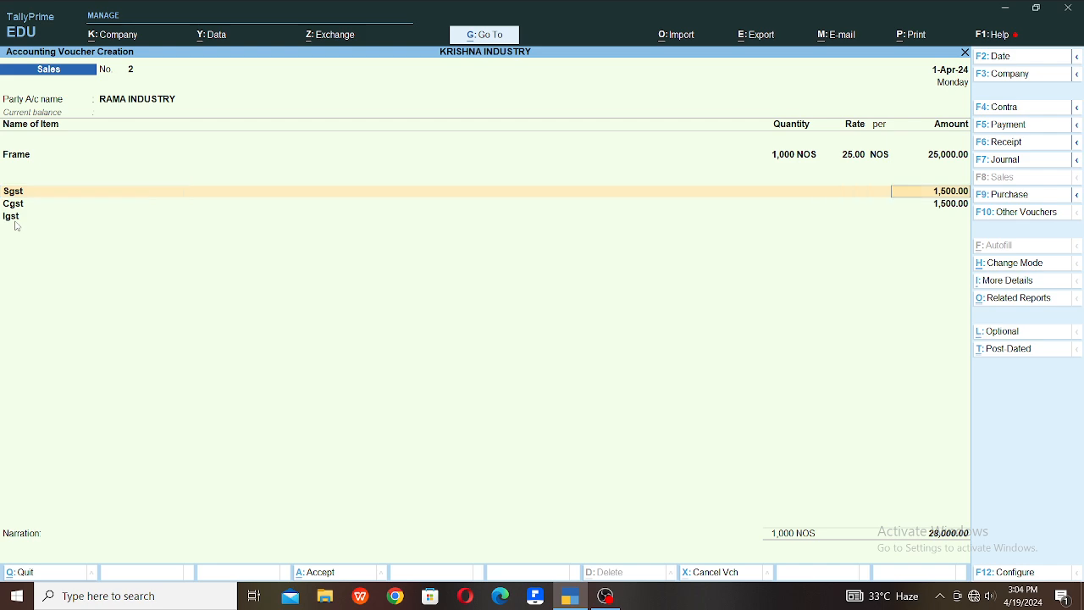
key(Return)
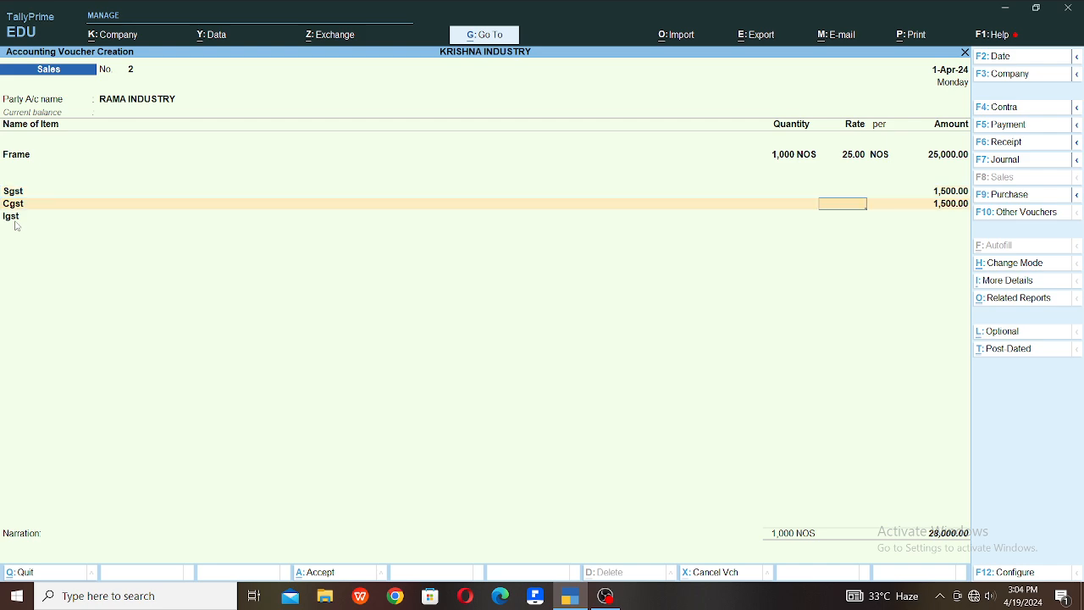
key(Return)
key(Return)
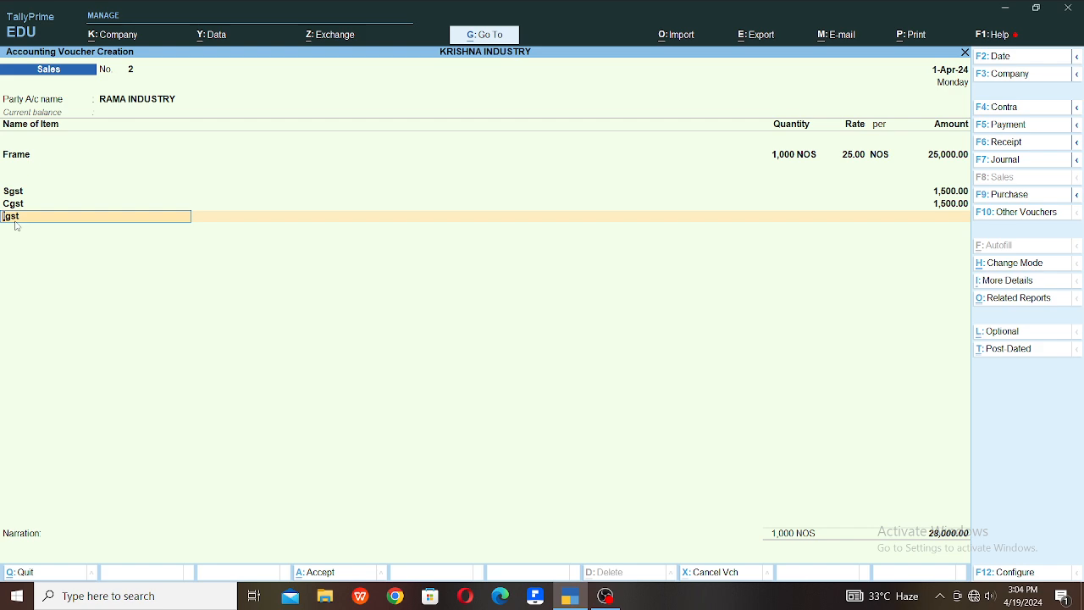
Step: Accept the Igst line, keep bill-wise New Ref 2 for RAMA INDUSTRY at 28,000.00 Dr, and save the sales invoice
key(Return)
key(Return)
key(Return)
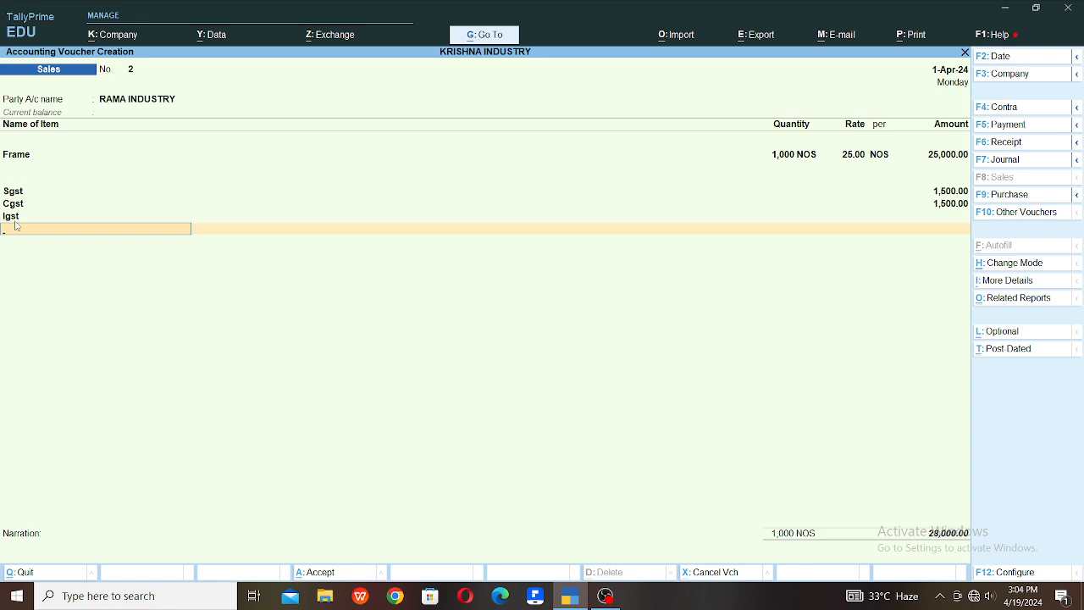
key(Return)
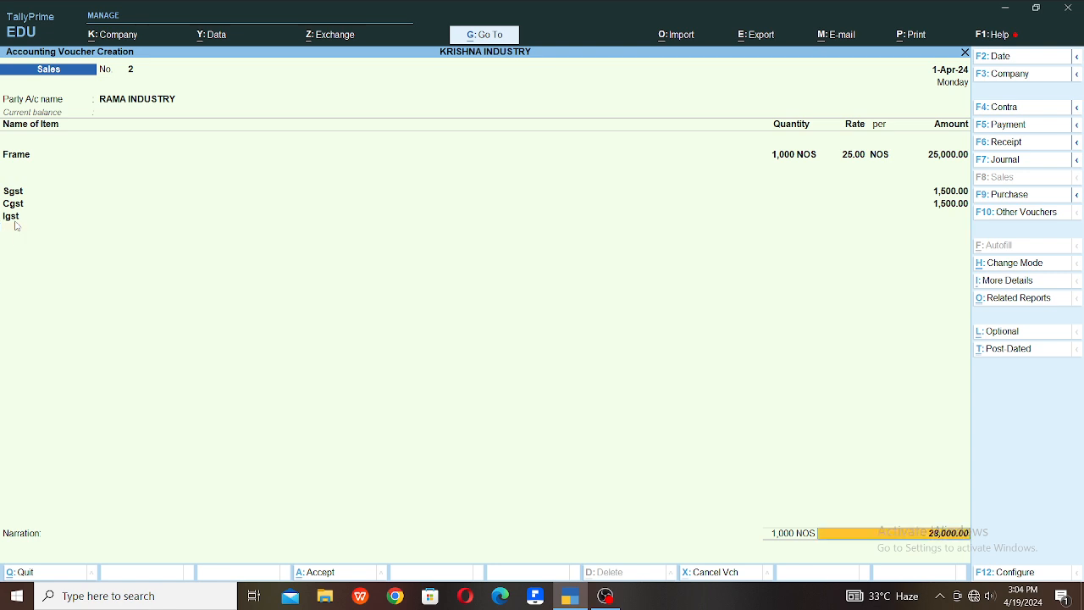
key(Return)
key(Return)
key(Return)
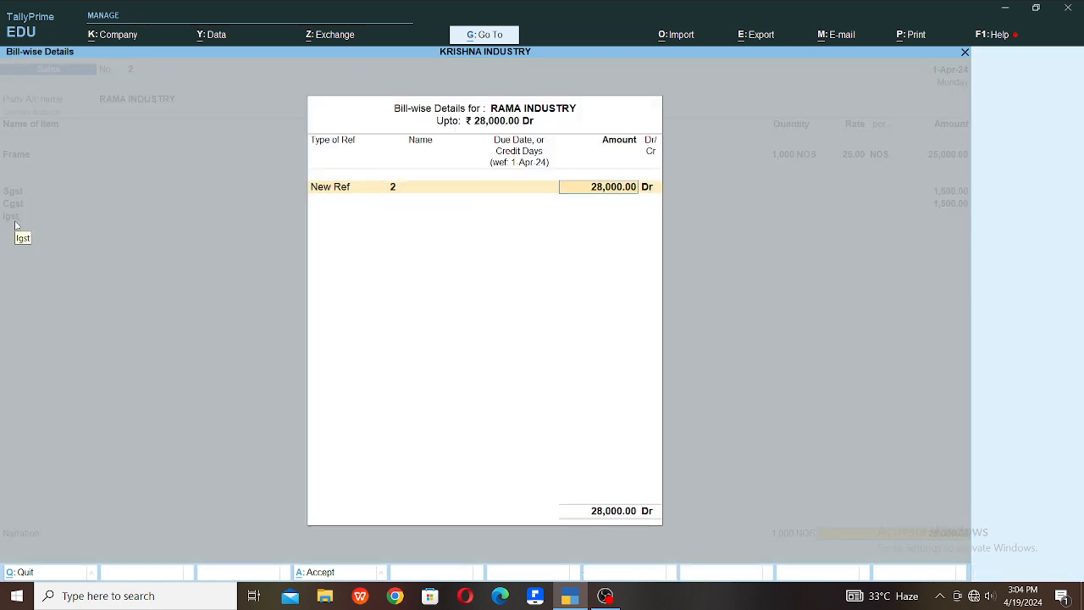
key(Return)
key(Return)
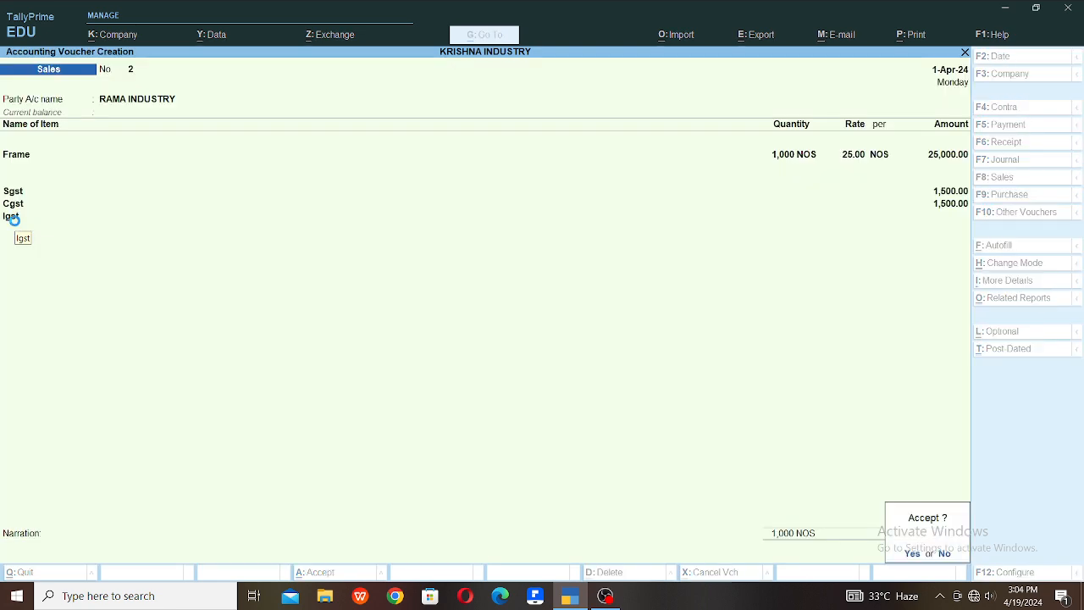
key(Return)
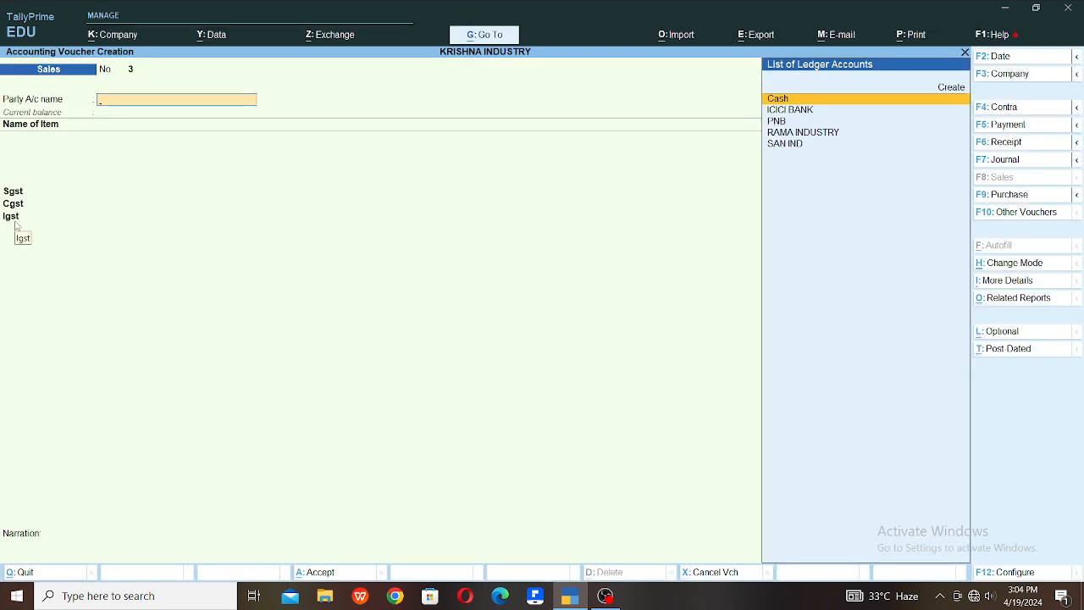
Step: Leave voucher entry and open the Sales voucher type for alteration
key(Escape)
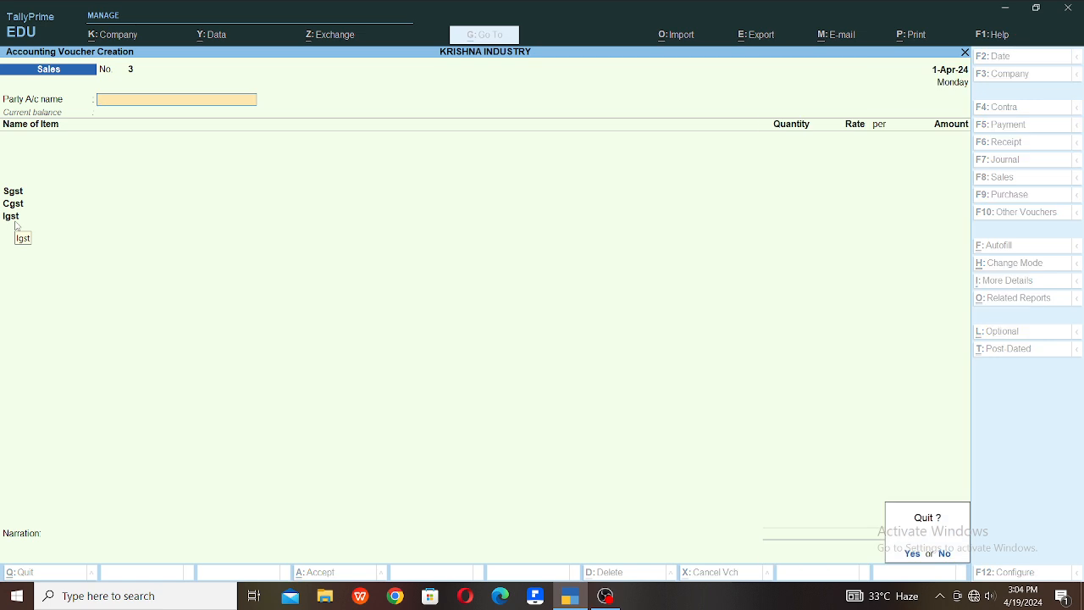
key(y)
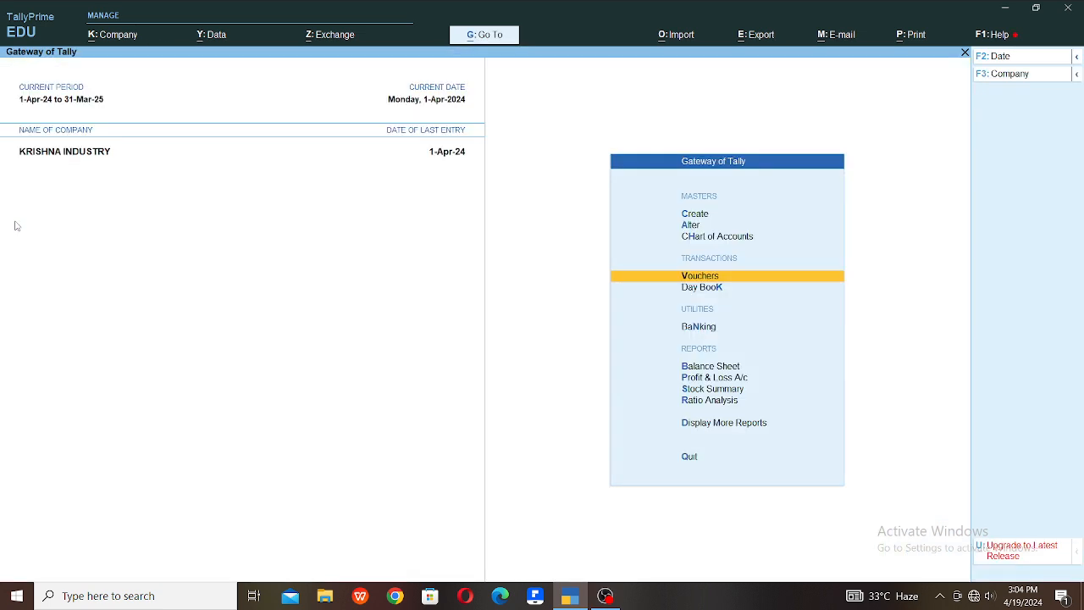
key(Up)
key(Up)
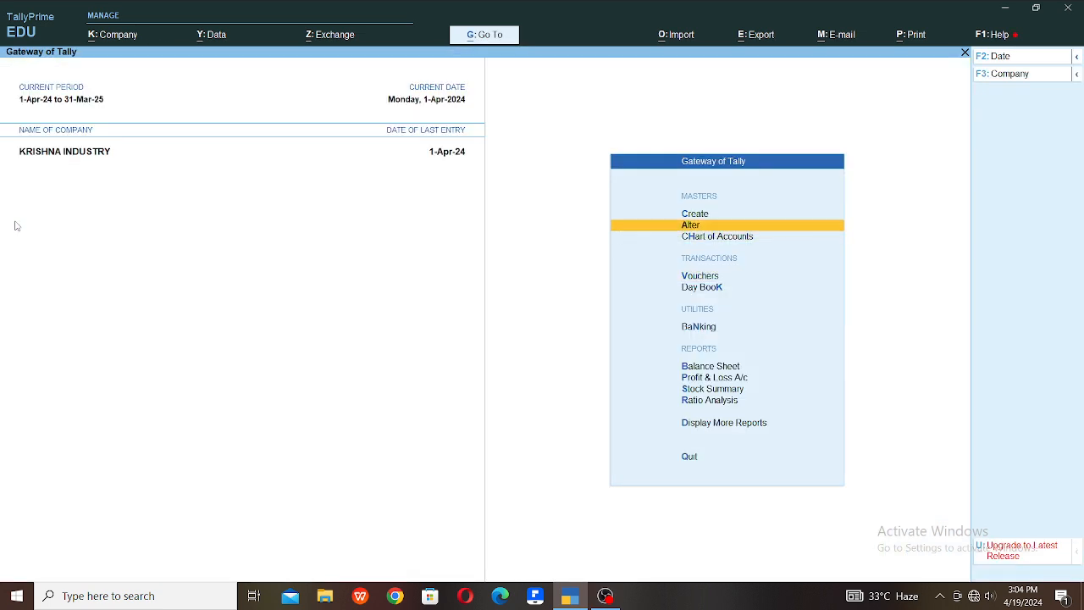
key(Return)
key(Down)
key(Down)
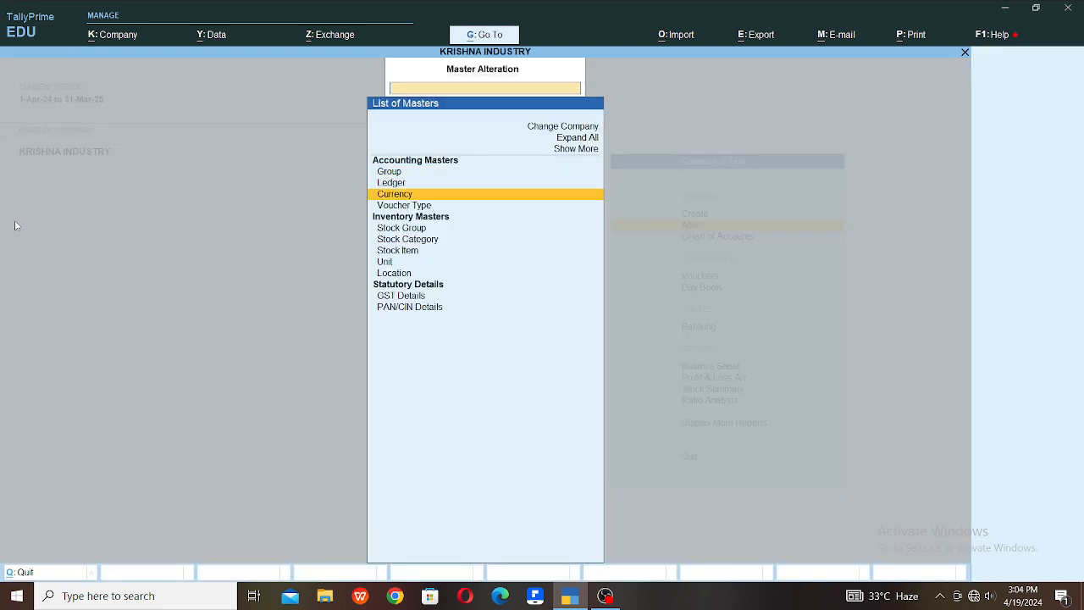
key(Down)
key(Return)
text(Sa)
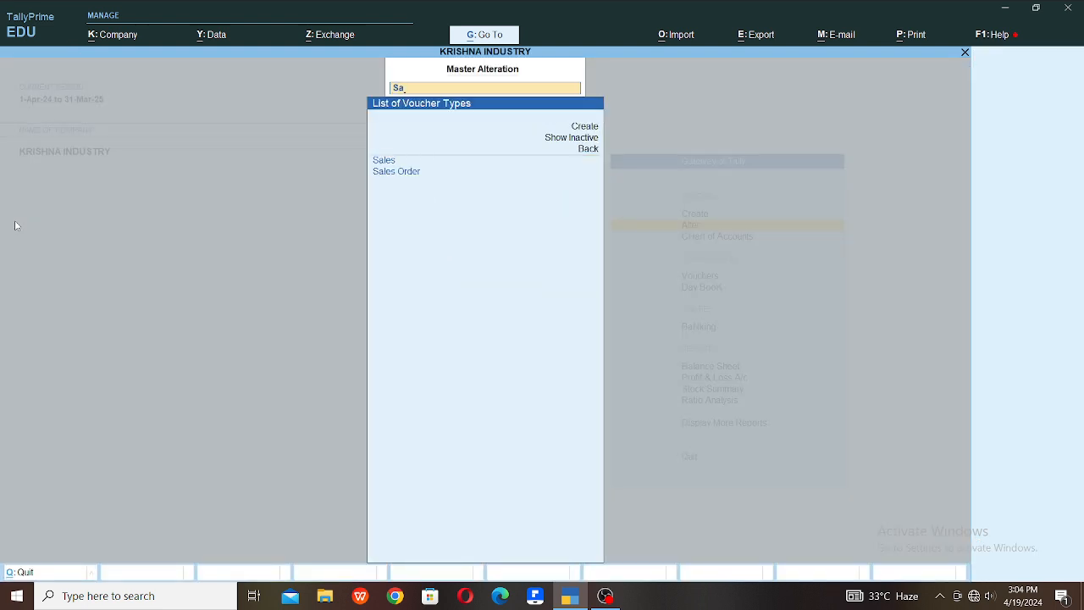
key(Return)
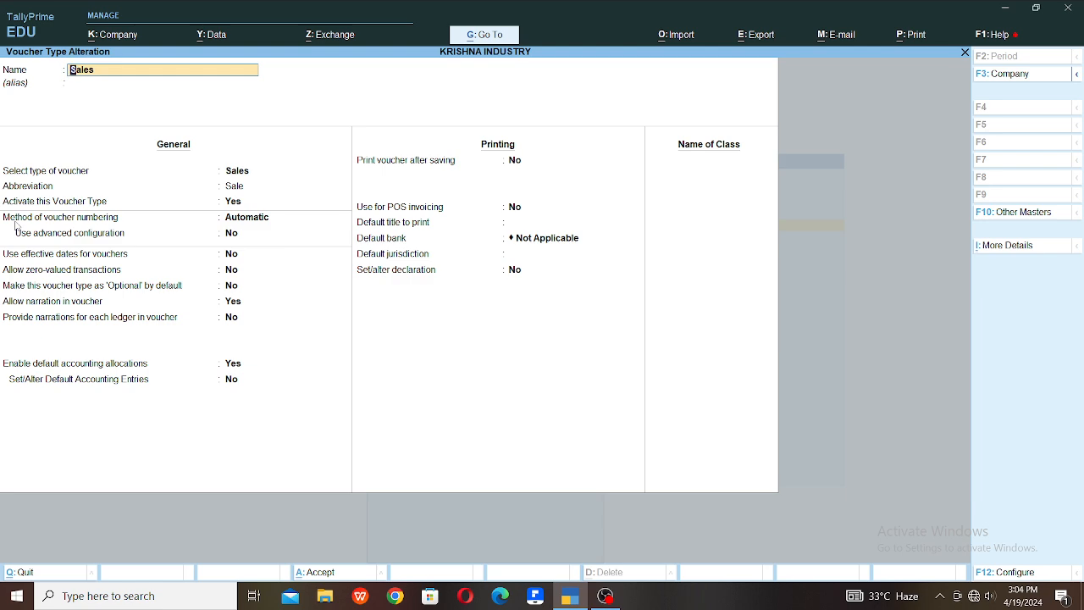
Step: Set Set/Alter Default Accounting Entries to Yes for the Sales voucher type, keeping its other general settings
key(Return)
key(Return)
key(Return)
key(Return)
key(Return)
key(Return)
key(Return)
key(Return)
key(Return)
key(Return)
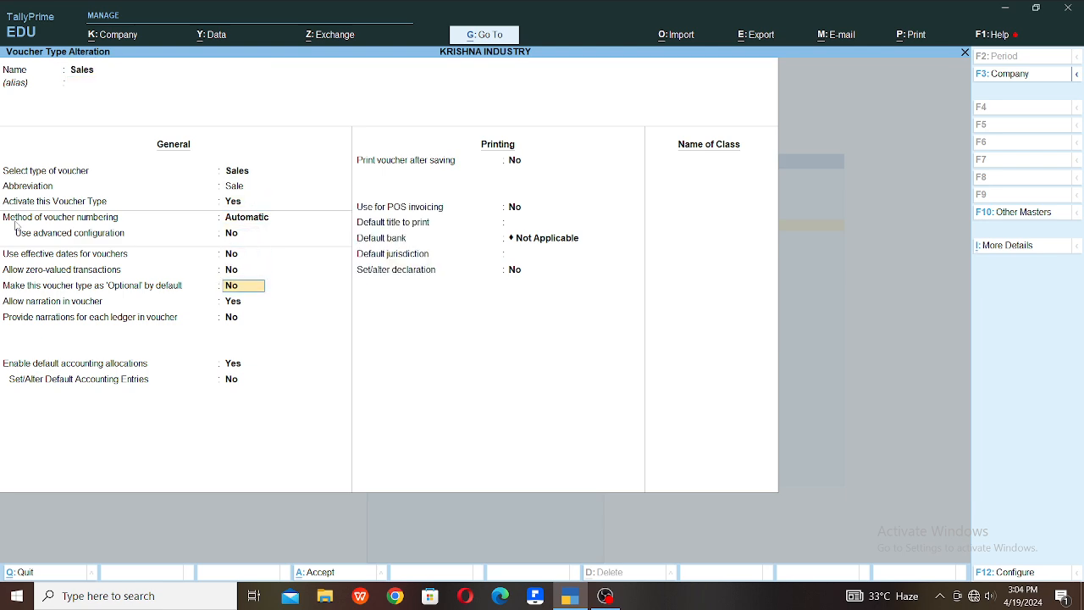
text(y)
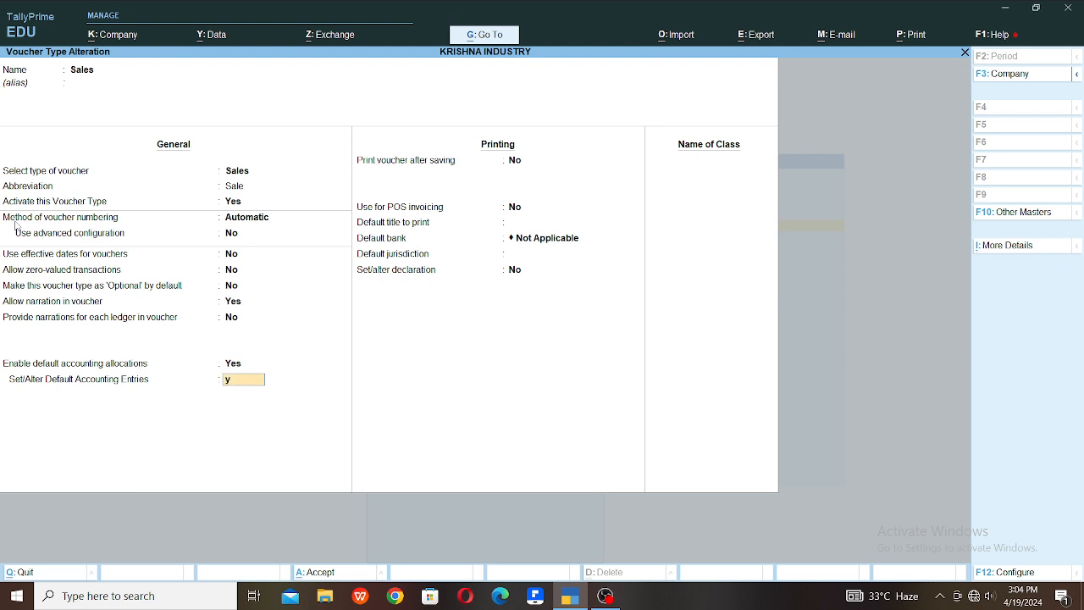
key(Return)
Step: Keep the Taxable Sale 12% allocation and the Sgst, Cgst and Igst entries, continuing to a new additional ledger row
key(Return)
key(Return)
key(Return)
key(Return)
key(Return)
key(Return)
key(Return)
key(Return)
key(Return)
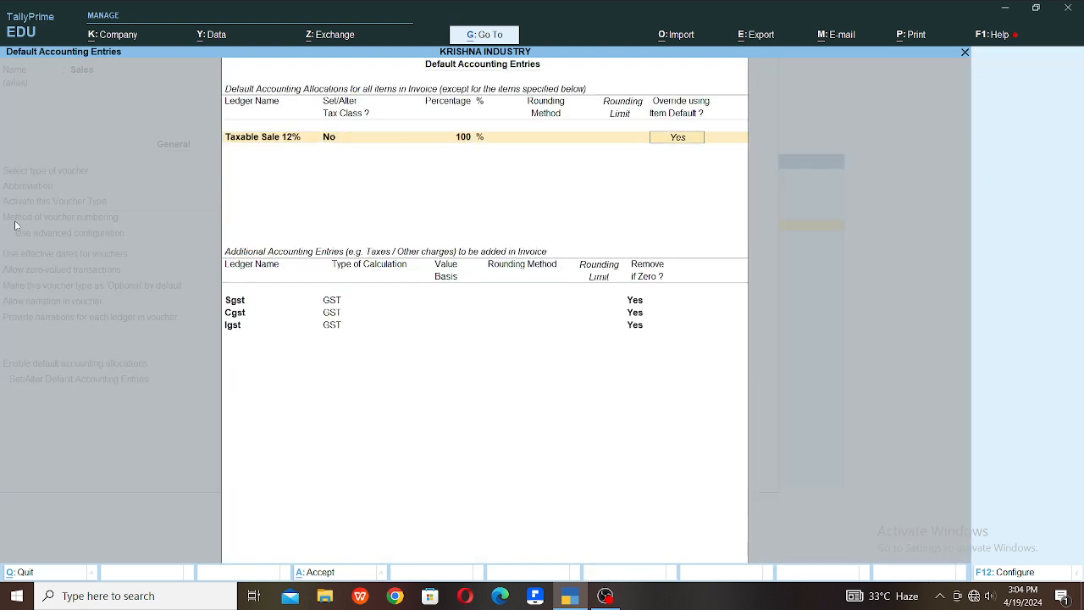
key(Return)
key(Return)
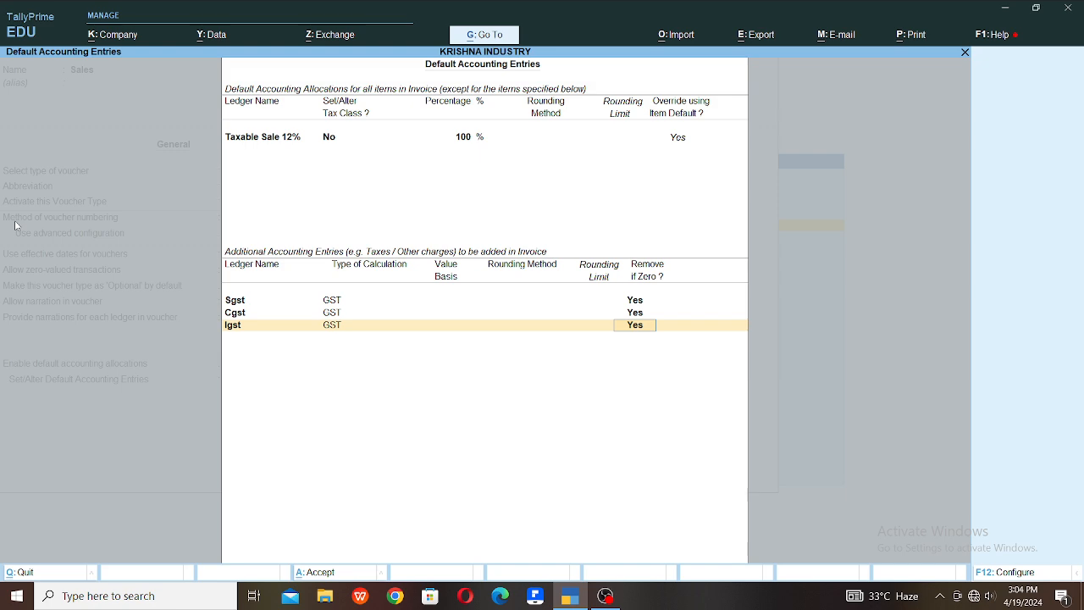
key(Return)
Step: Create a ledger named Round Off under Indirect Expenses with ledger type Not Applicable, and save it into the additional entries
key(alt+c)
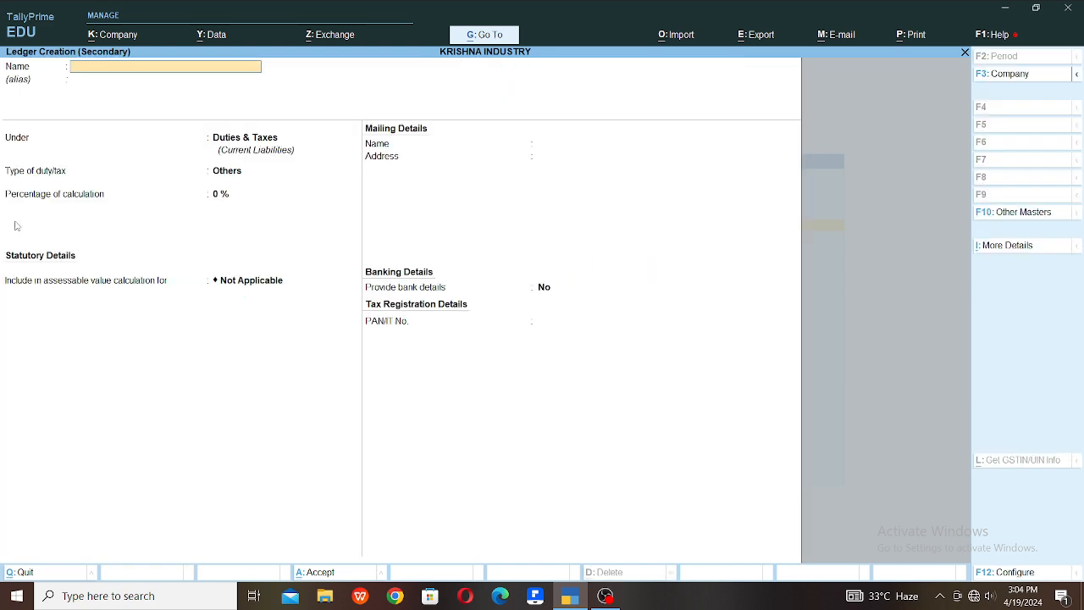
text(Round off)
key(Return)
key(Return)
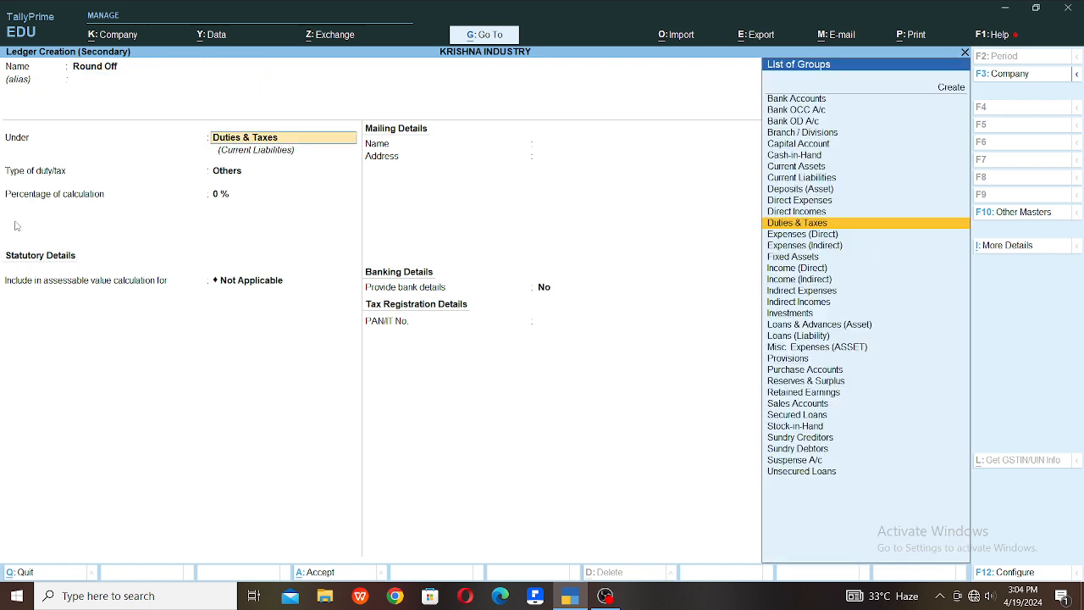
text(Ex)
key(Down)
key(Return)
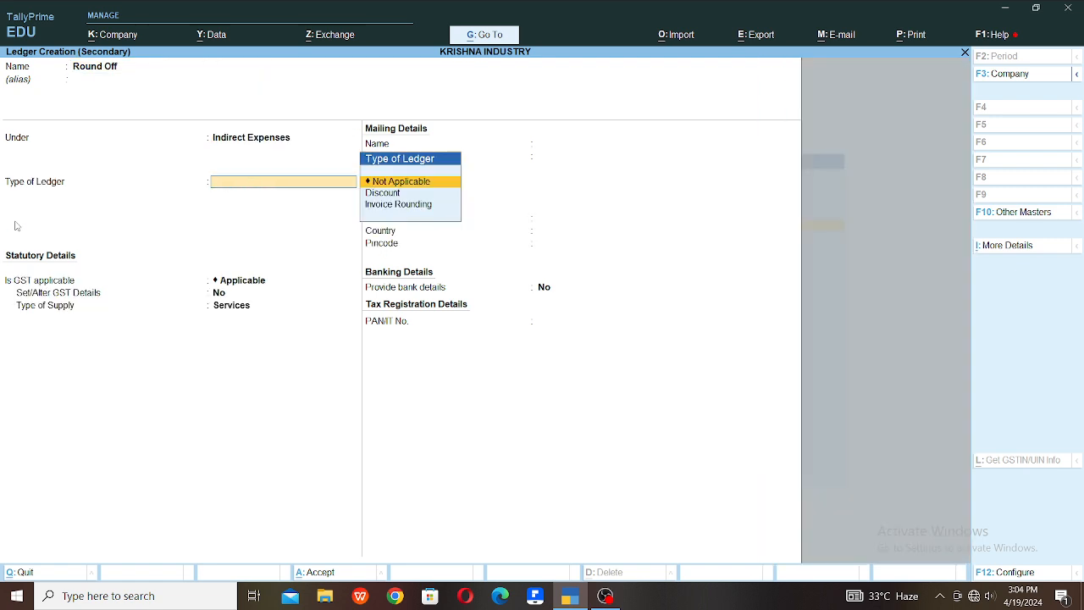
key(Return)
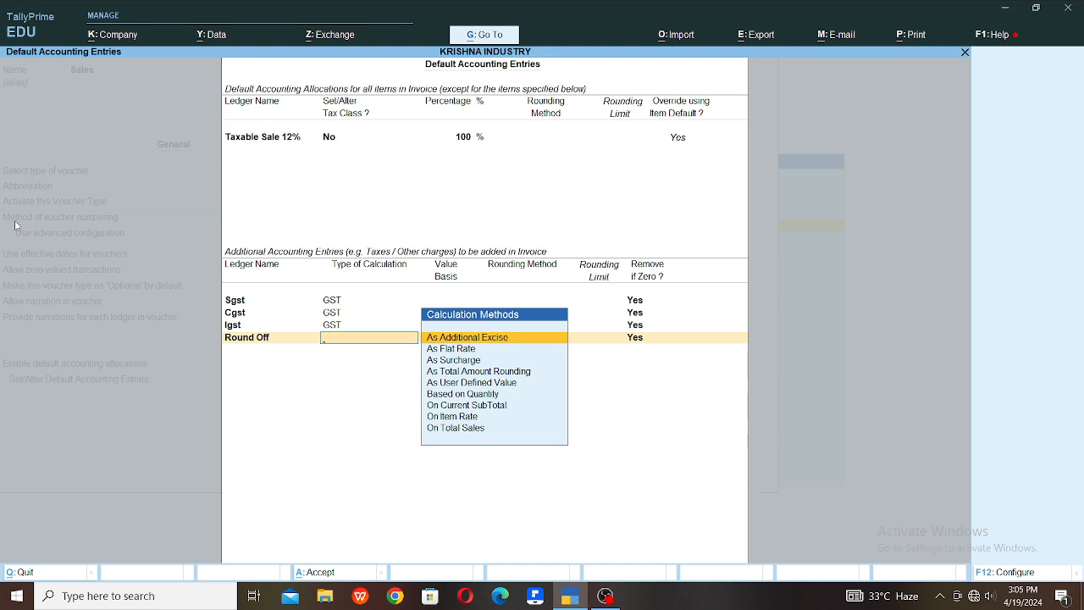
Step: Set Round Off's calculation type to As User Defined Value with Remove if Zero as Yes, and save the Sales voucher type
key(Down)
key(Down)
key(Down)
key(Down)
key(Down)
key(Down)
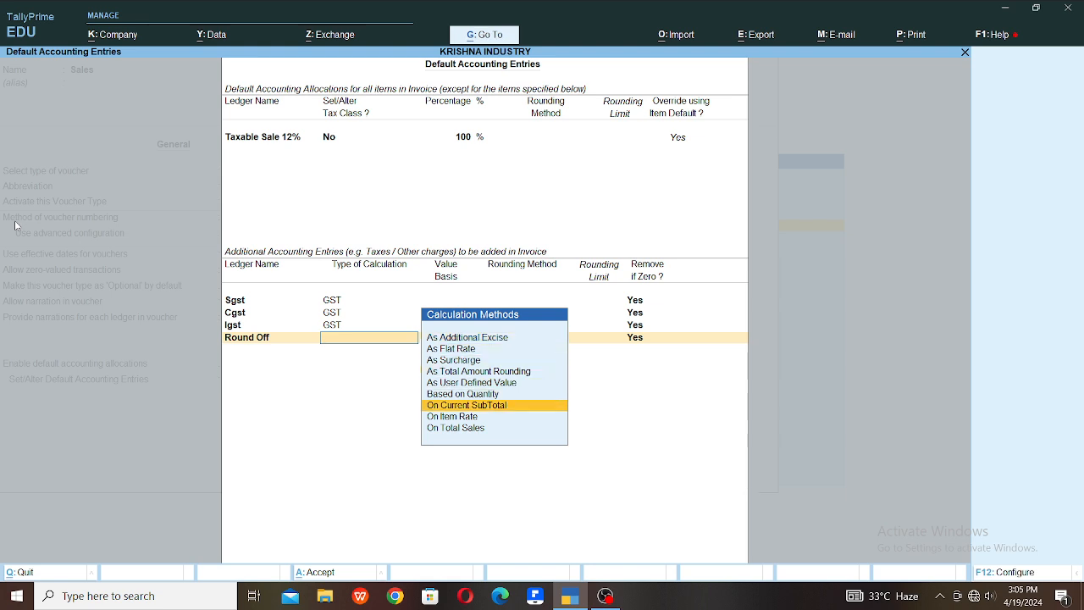
key(Up)
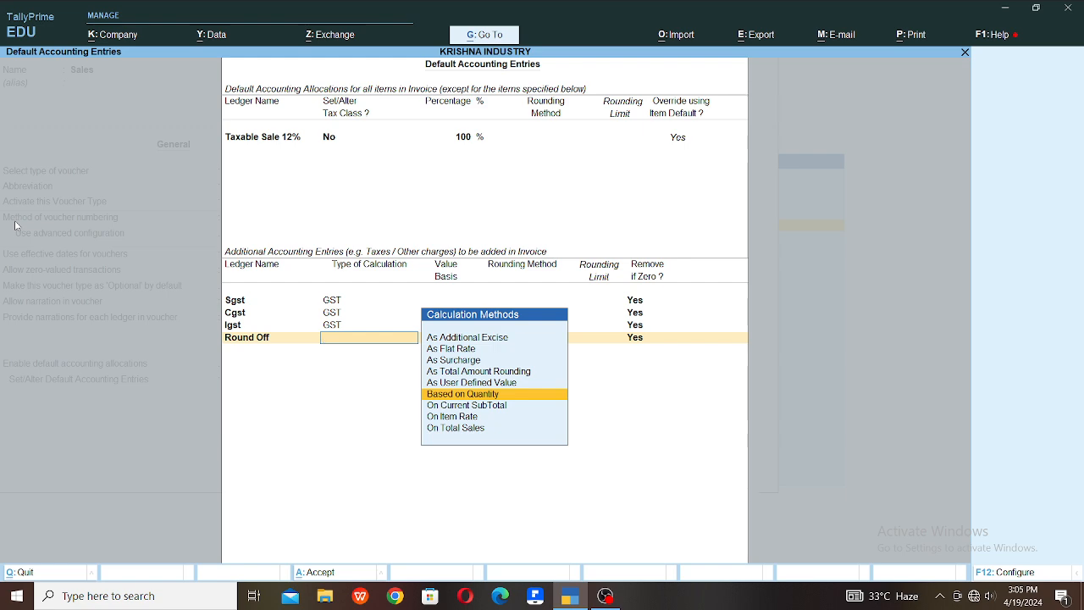
key(Up)
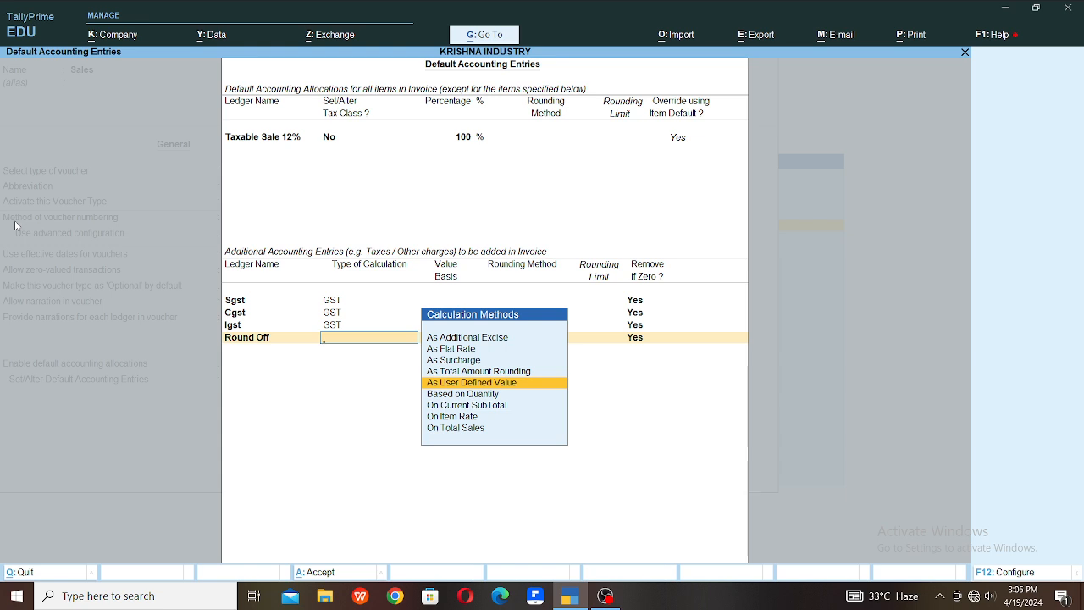
key(Return)
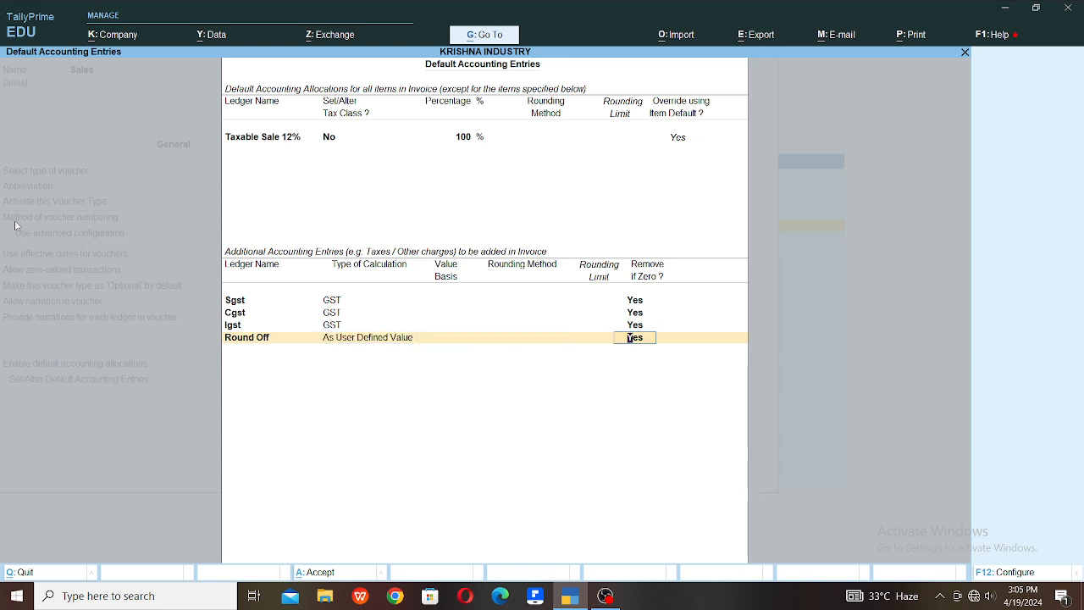
key(BackSpace)
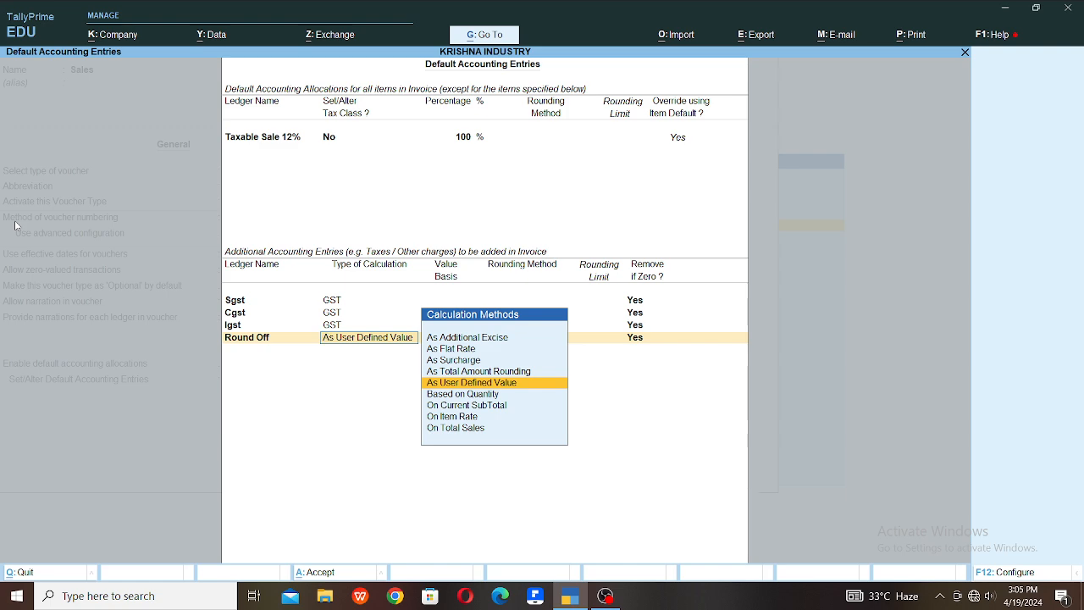
key(Return)
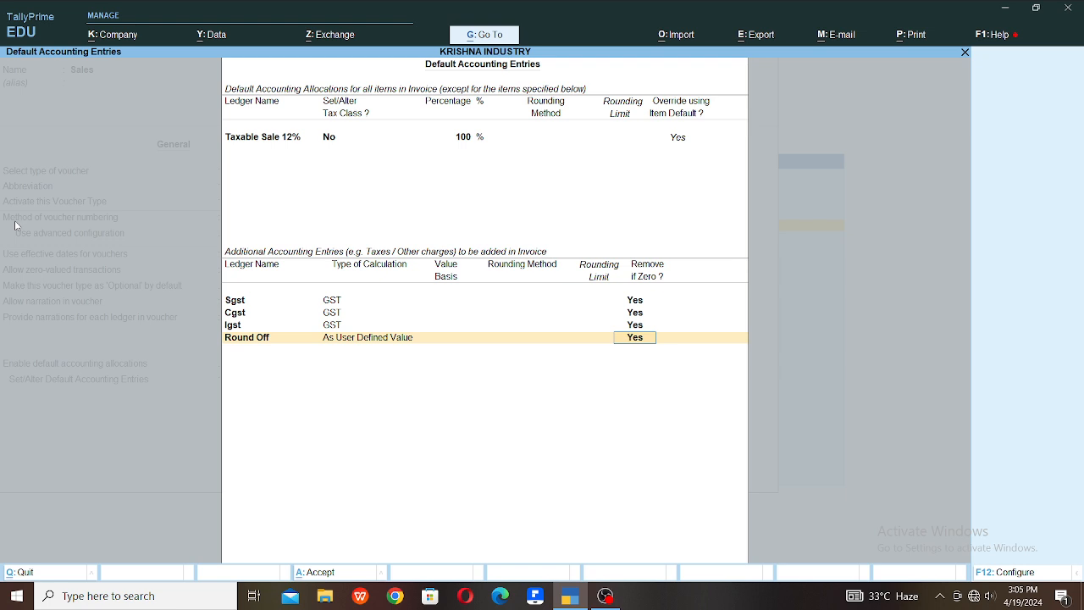
key(Return)
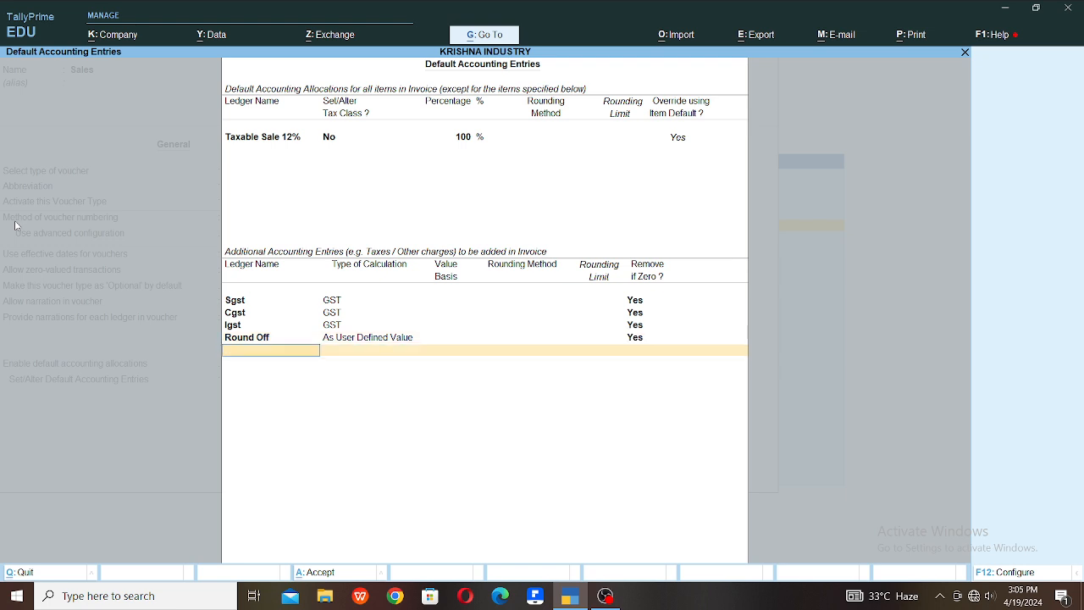
key(Return)
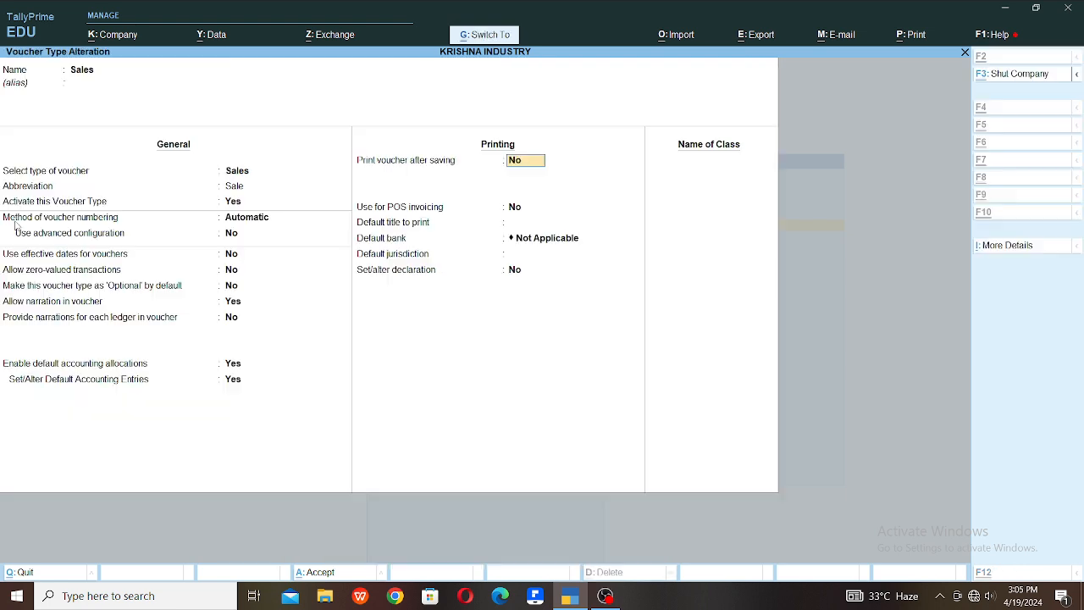
key(ctrl+a)
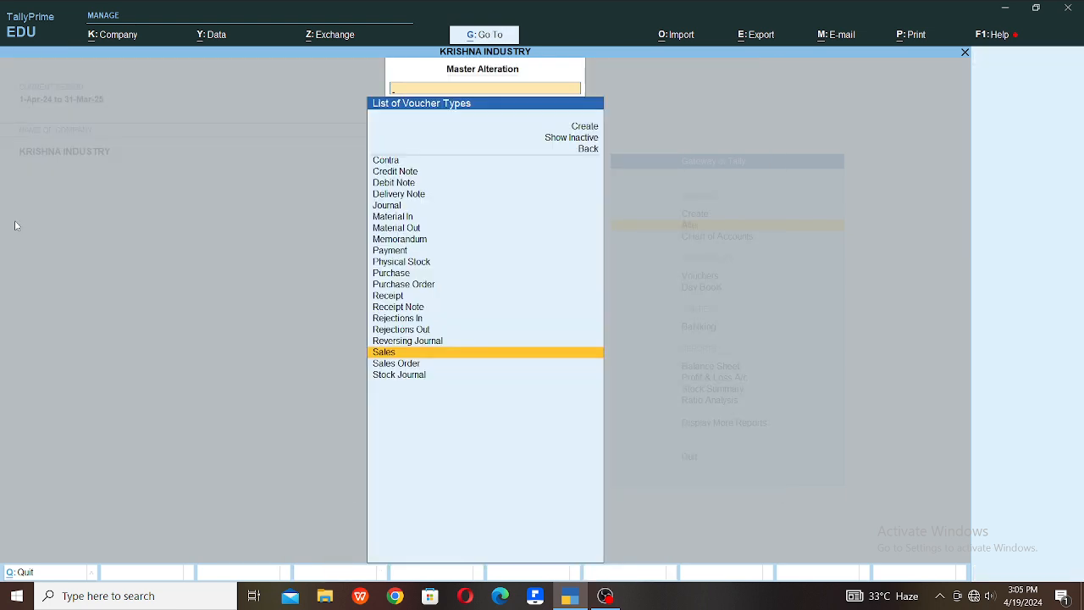
Step: Start a new sales voucher for RAMA INDUSTRY, accepting the blank dispatch details and the default party details
key(Escape)
key(Escape)
key(v)
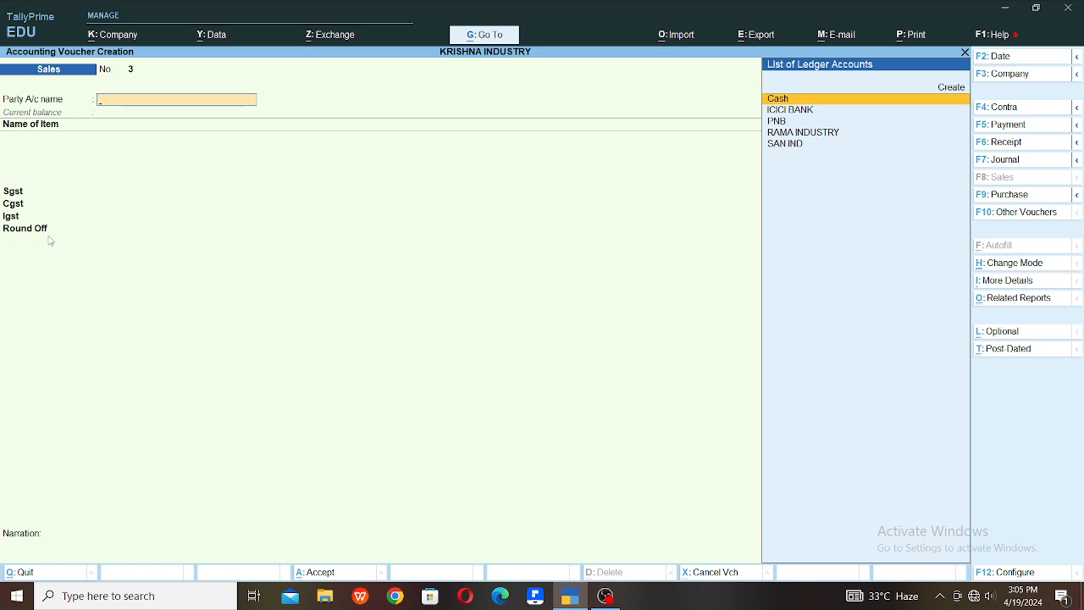
key(Down)
key(Down)
key(Down)
key(Return)
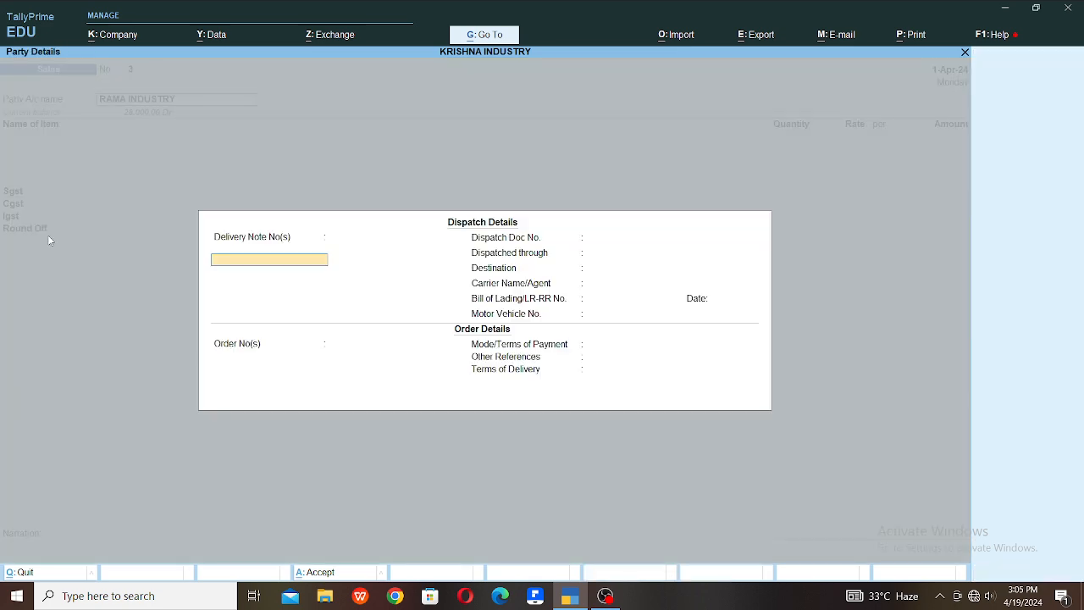
key(ctrl+a)
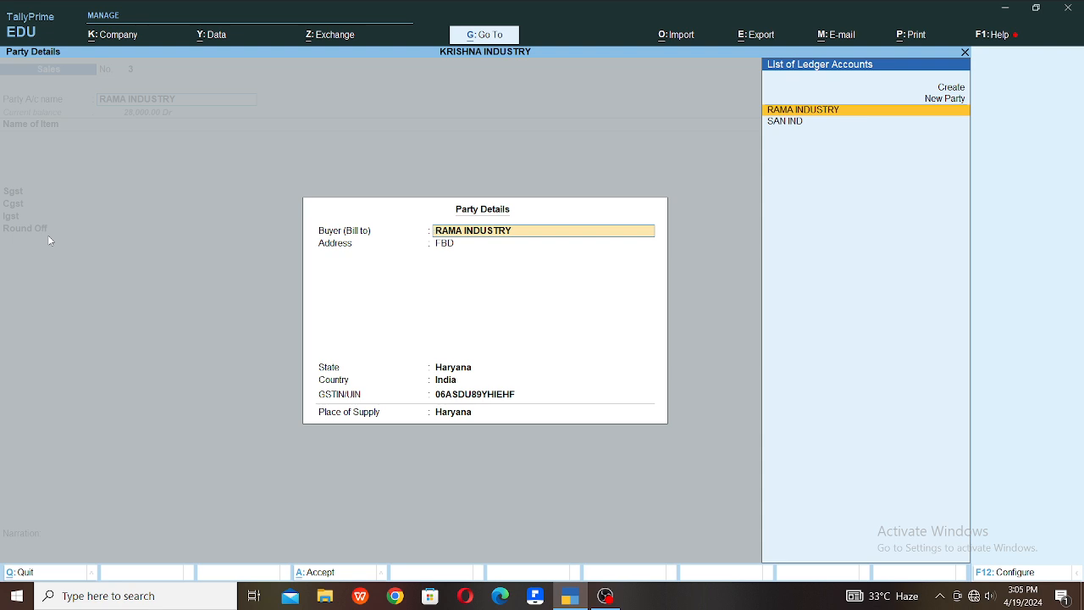
key(ctrl+a)
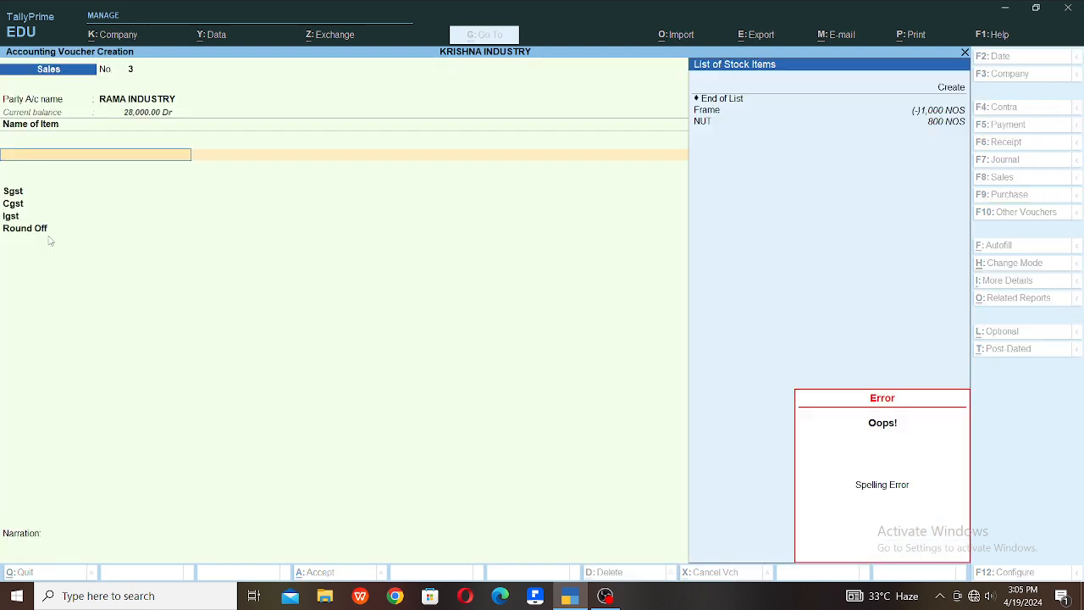
Step: Add the Frame item with a quantity of 2000 NOS at the rate of 25.00 per NOS
key(Down)
key(Return)
text(2000)
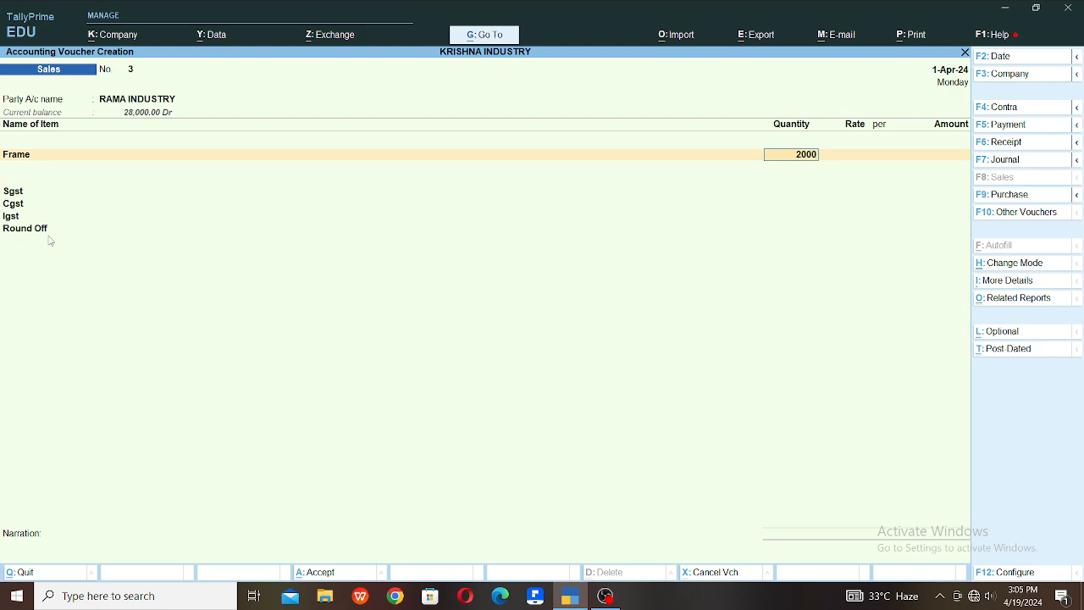
key(Return)
key(Return)
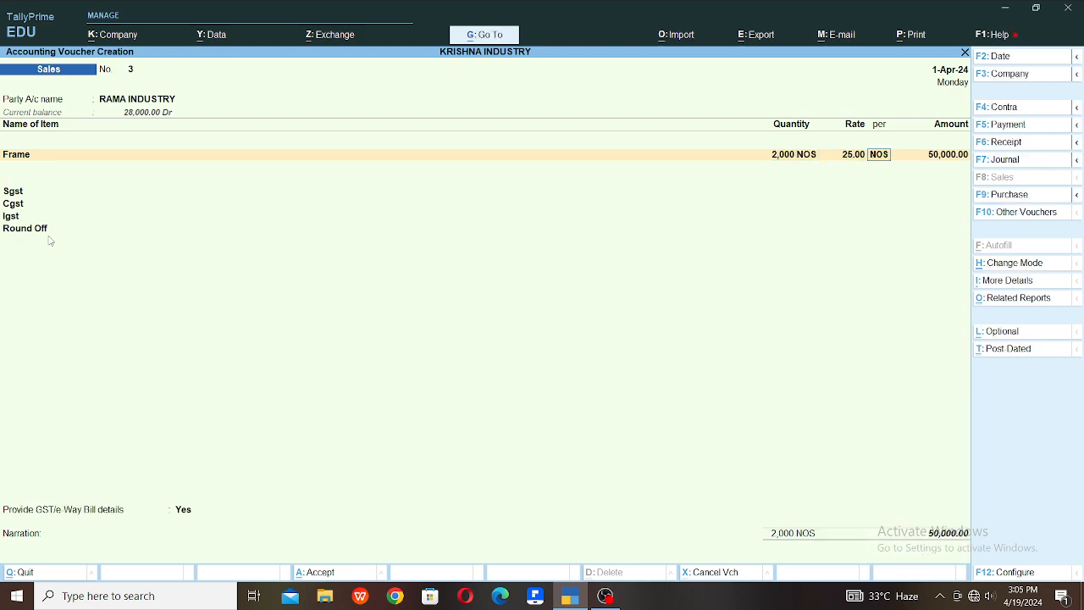
key(Return)
key(Return)
Step: Allocate the Frame amount to Taxable Sale 12% with the default tax classification, and save the sales invoice
key(Return)
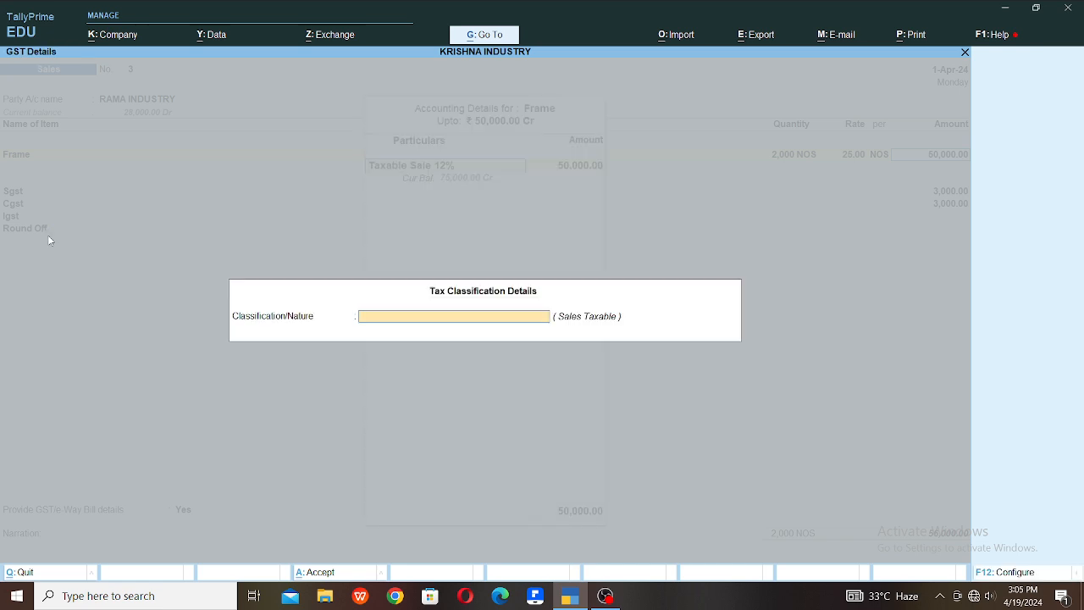
key(Return)
key(Return)
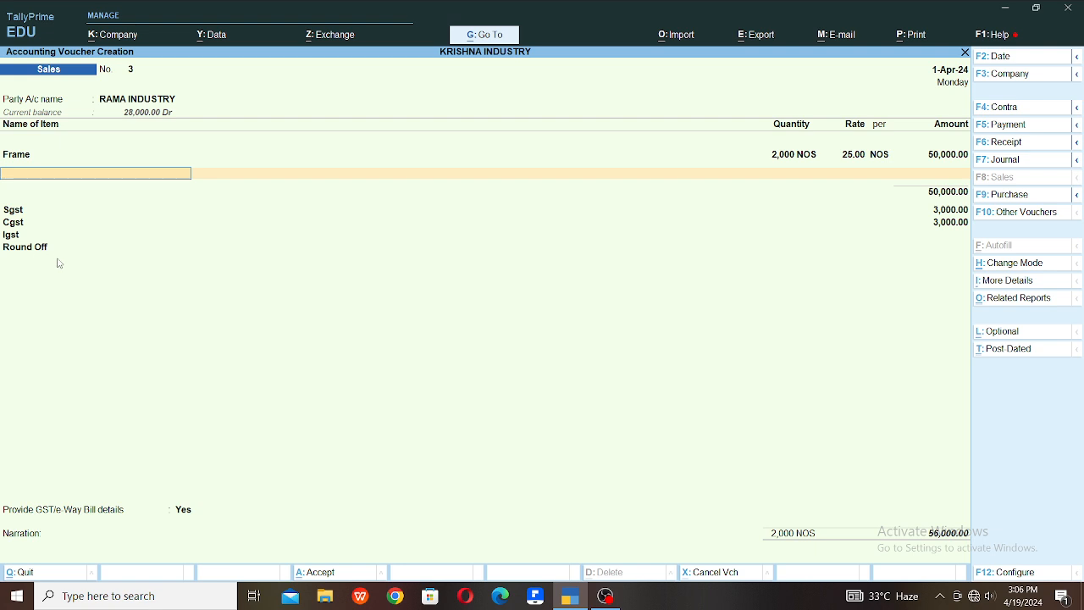
key(ctrl)
key(ctrl+a)
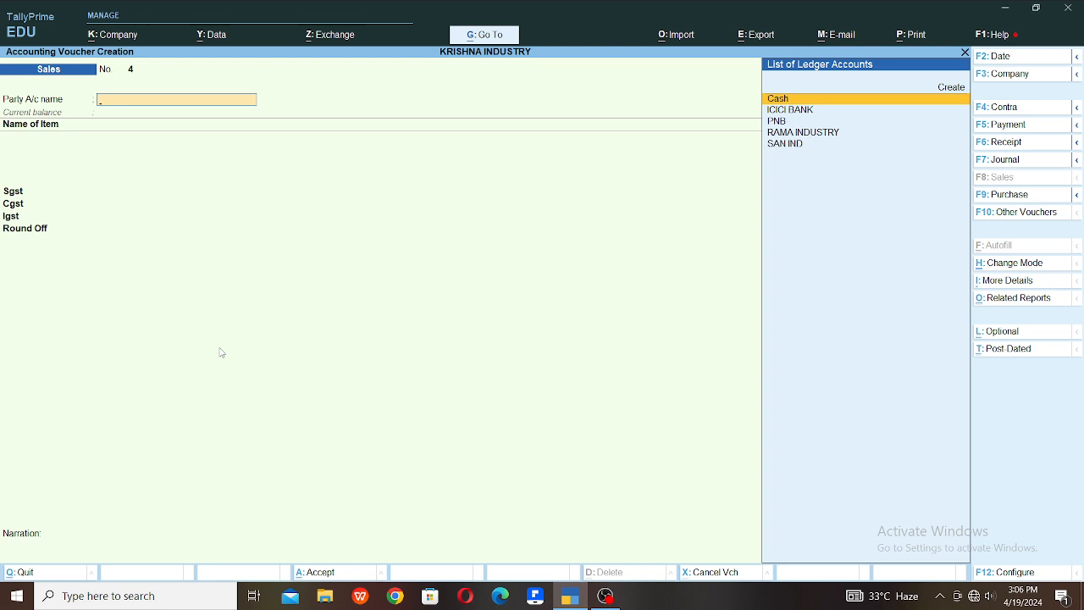
key(ctrl)
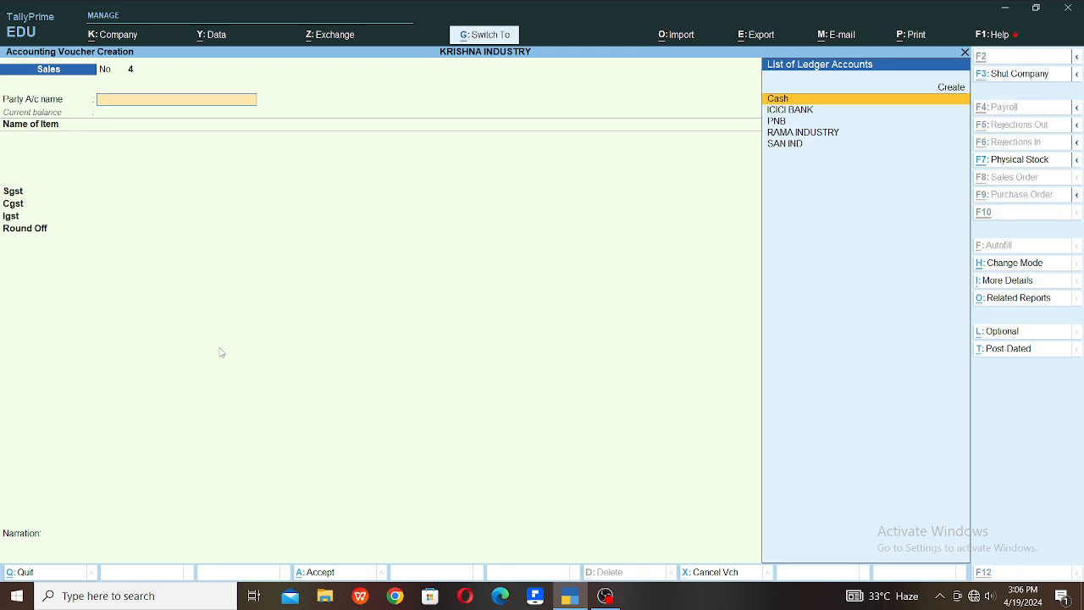